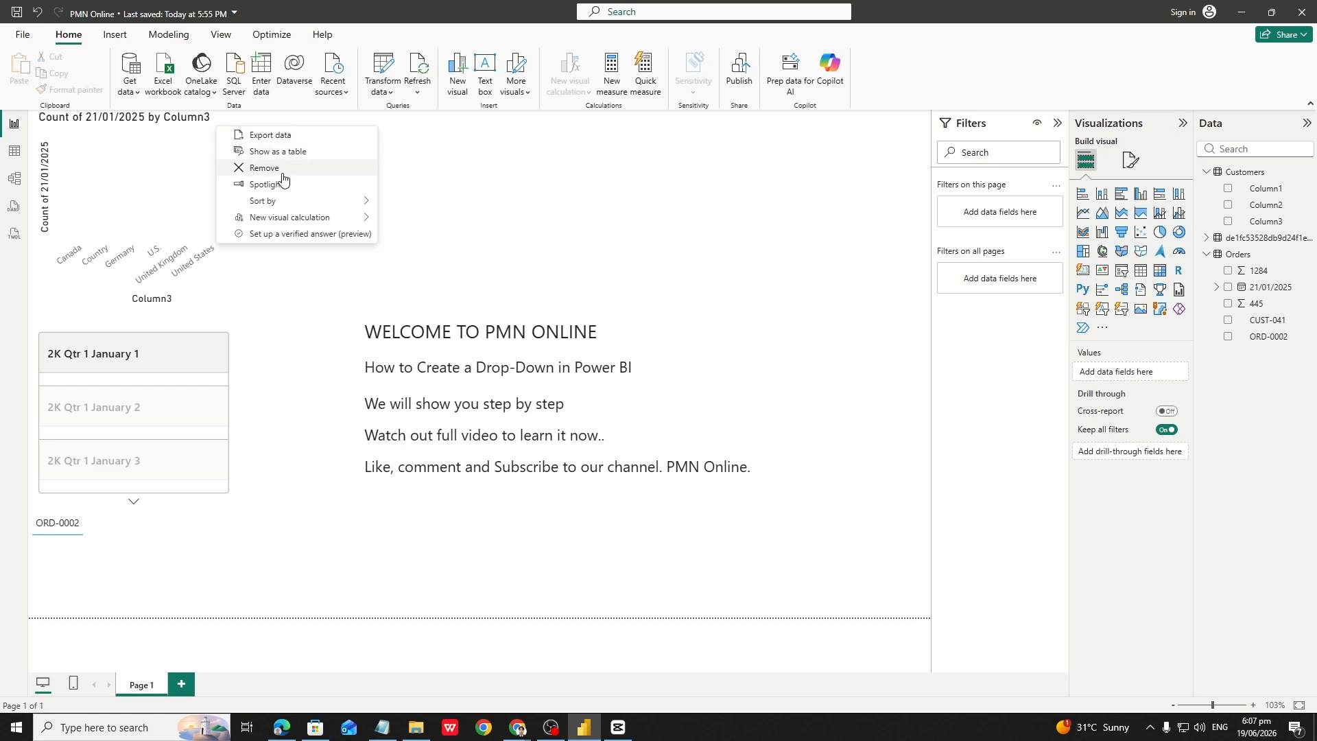
- Remove the column chart and move the three welcome text boxes together to a lower place on the page
left_click(283, 170)
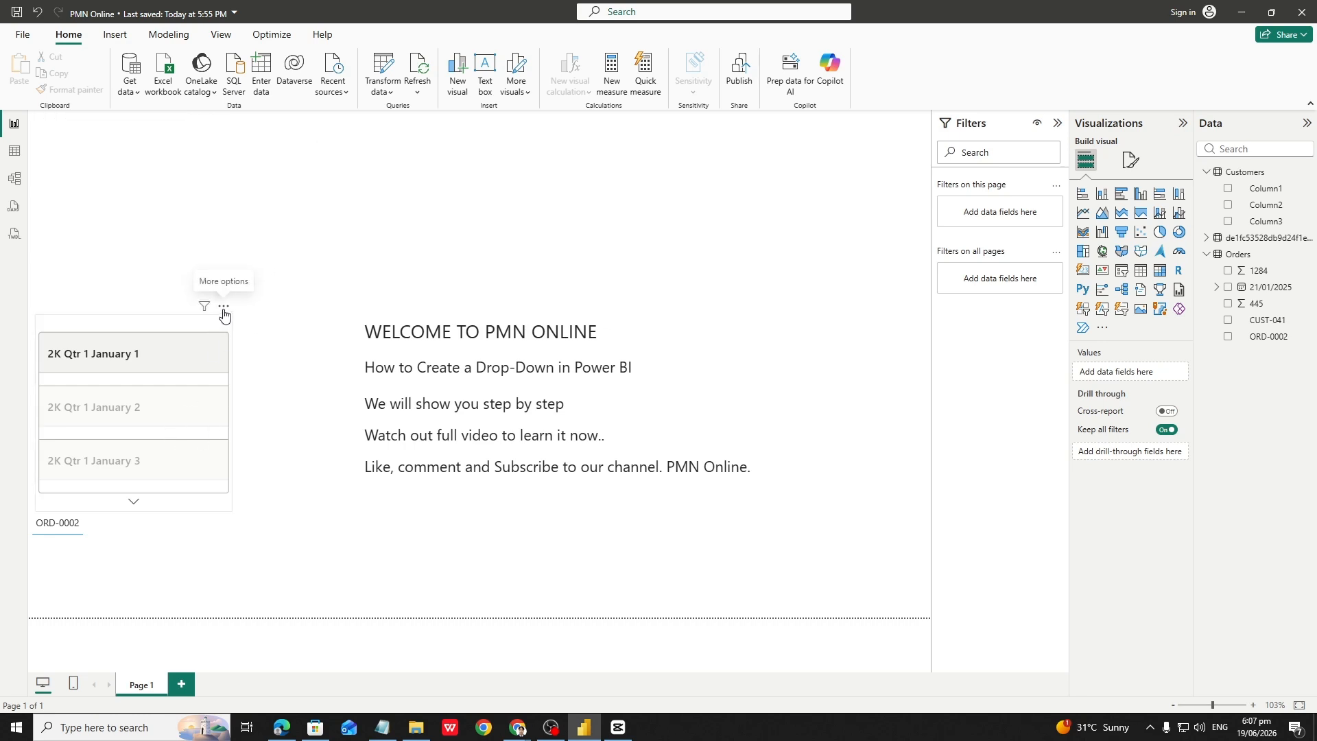
left_click_drag(323, 297, 793, 502)
left_click(582, 312)
left_click_drag(309, 284, 895, 526)
left_click(583, 362, "ctrl")
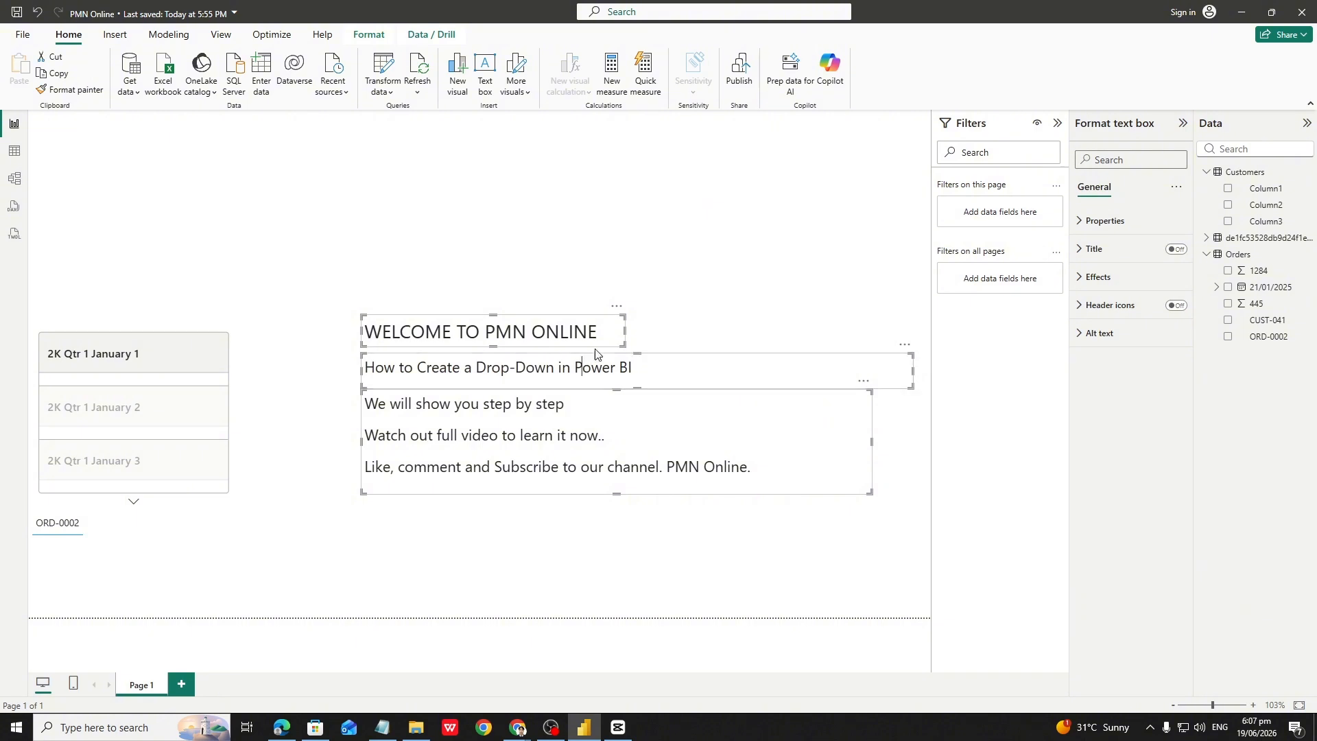
left_click_drag(607, 307, 654, 408)
left_click(487, 275)
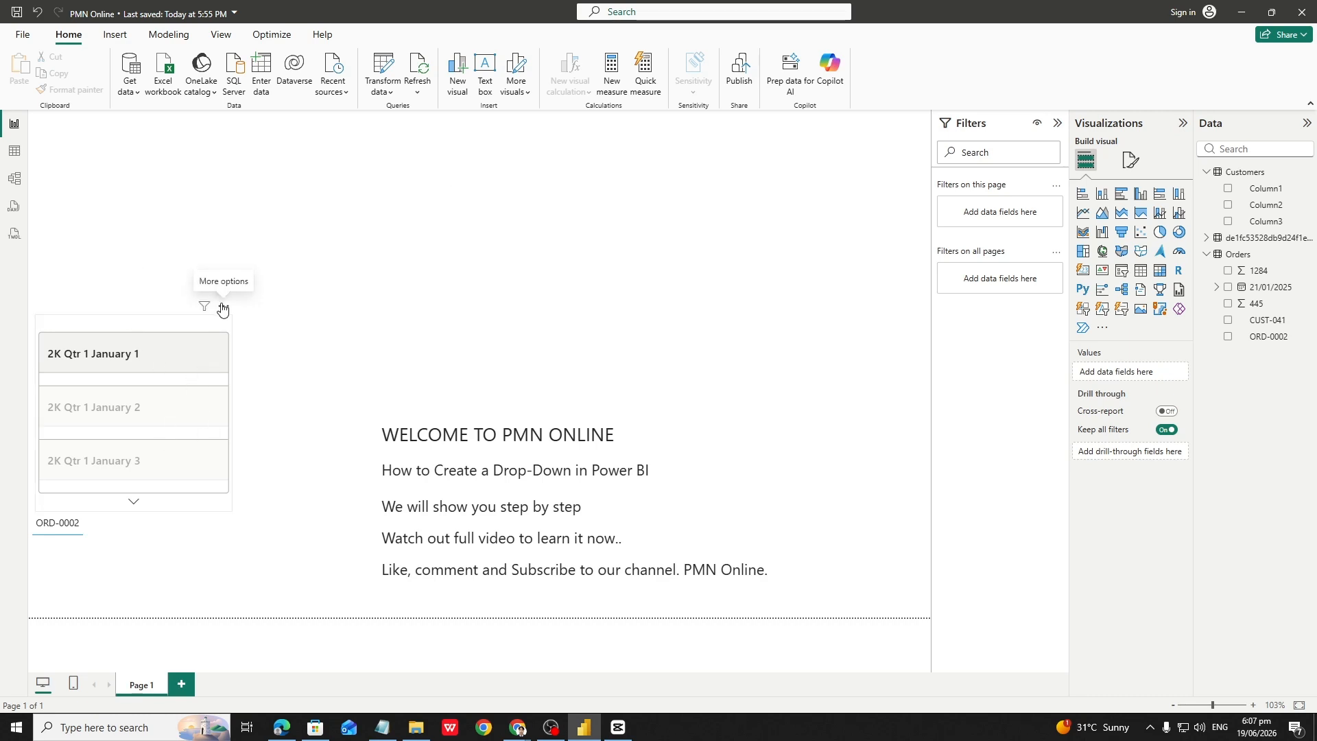
- Remove the date card visual and the order-number table from the page
left_click_drag(151, 310, 232, 370)
right_click(221, 316)
left_click(273, 357)
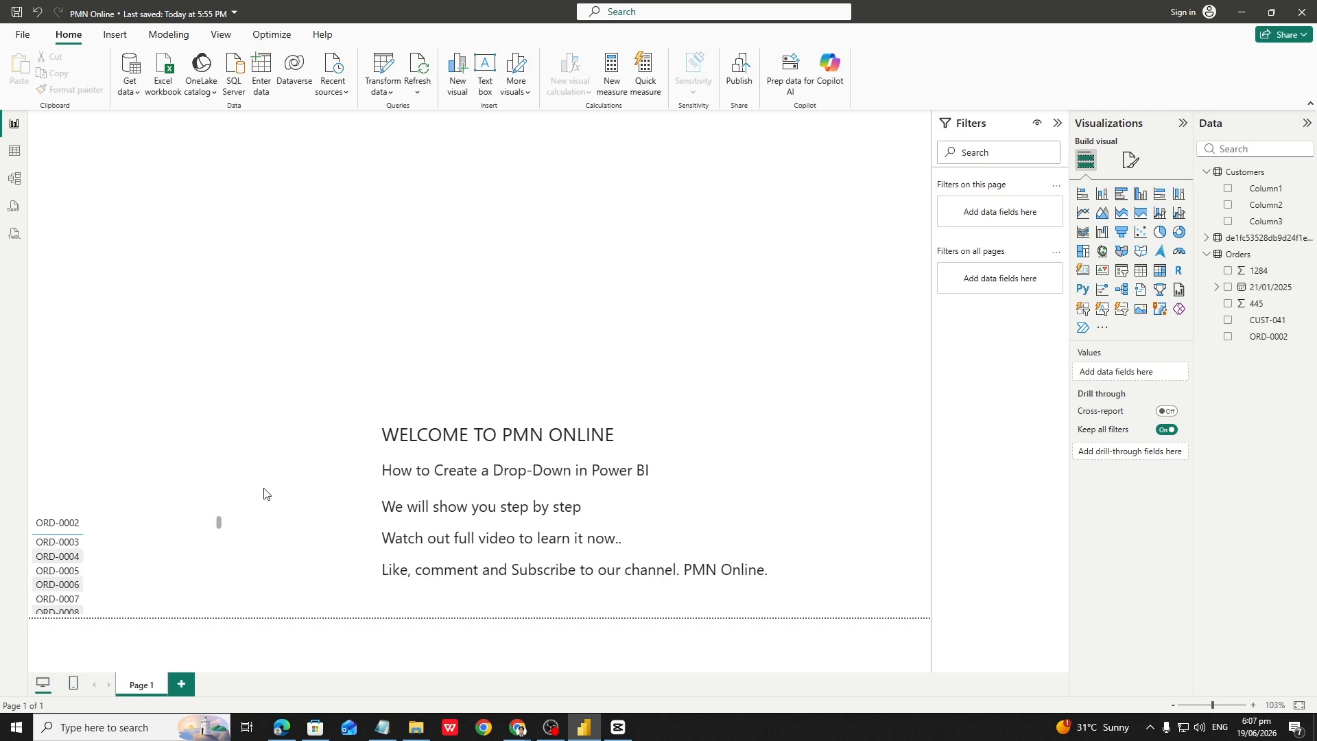
left_click(217, 504)
left_click(242, 554)
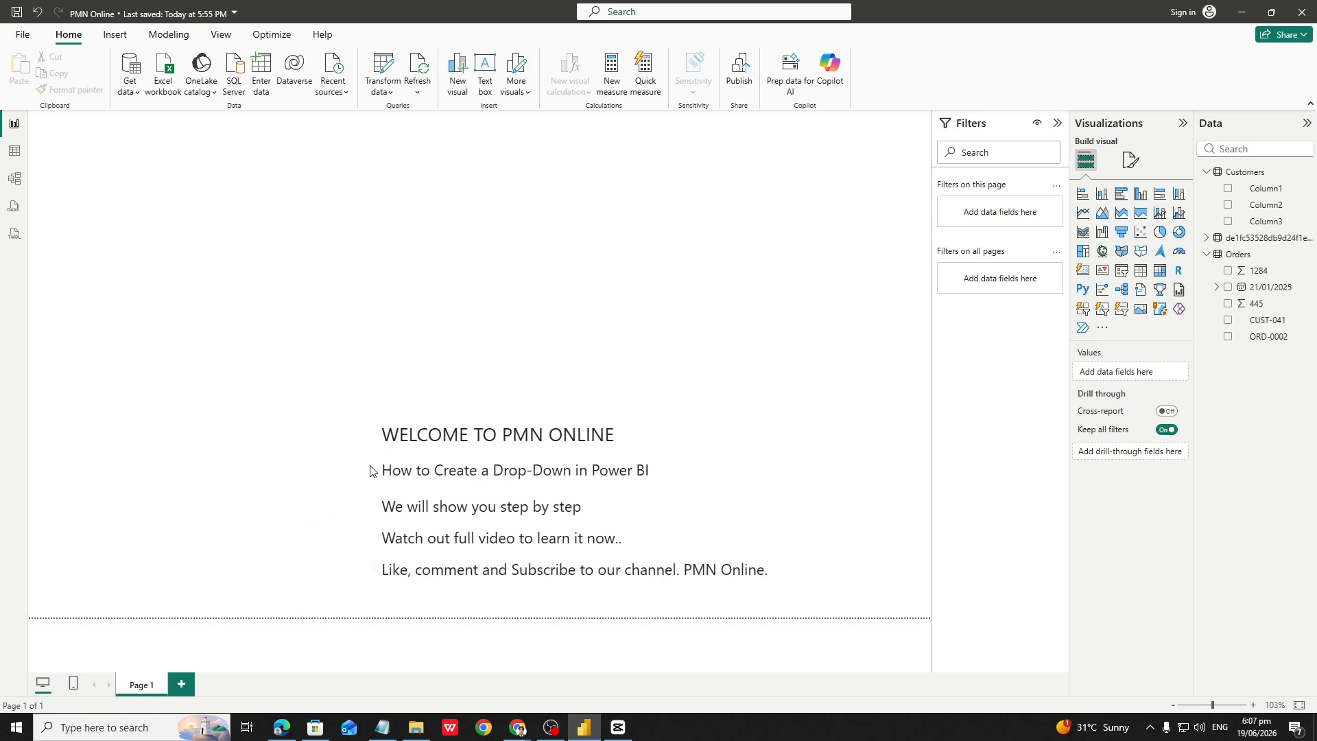
- Move the three welcome text boxes together slightly upward on the page
left_click_drag(312, 386, 892, 625)
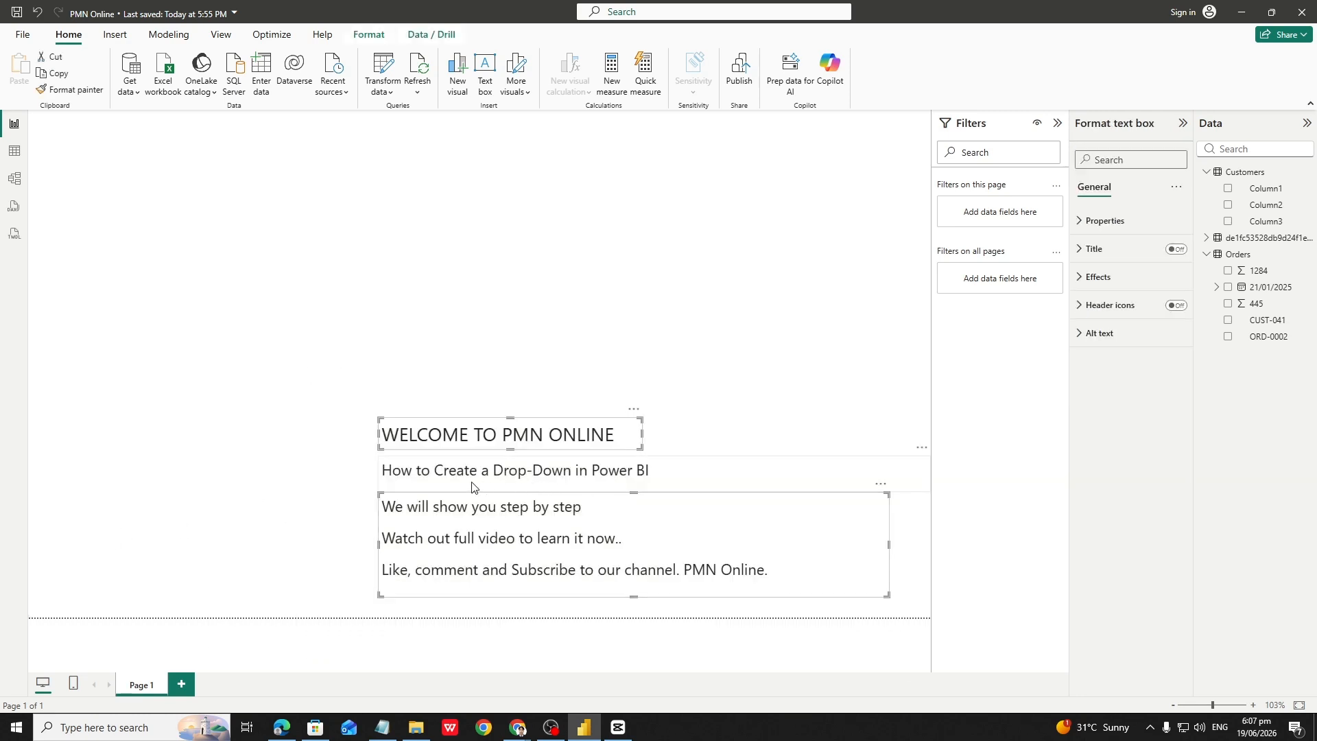
left_click_drag(572, 451, 632, 403)
left_click(547, 348)
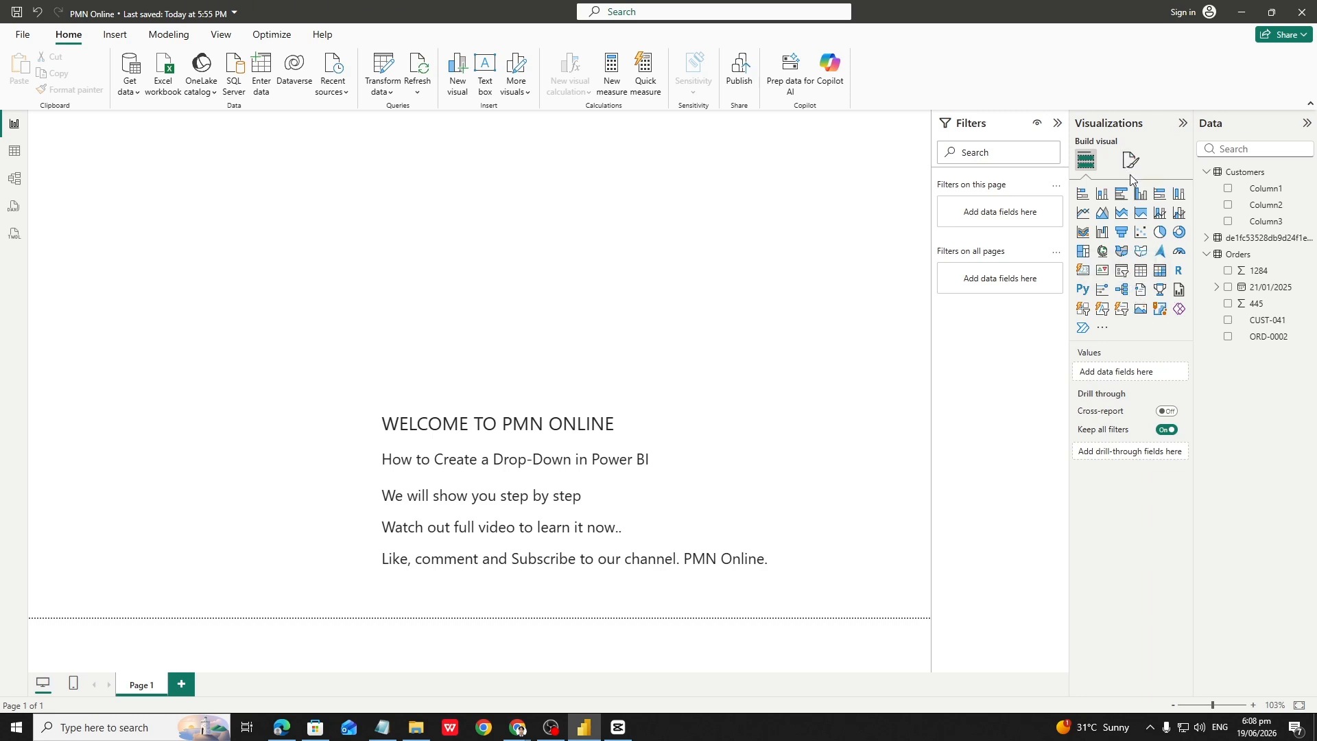
- Add an empty slicer visual to the page and place it above and to the left of the welcome text
left_click(1124, 276)
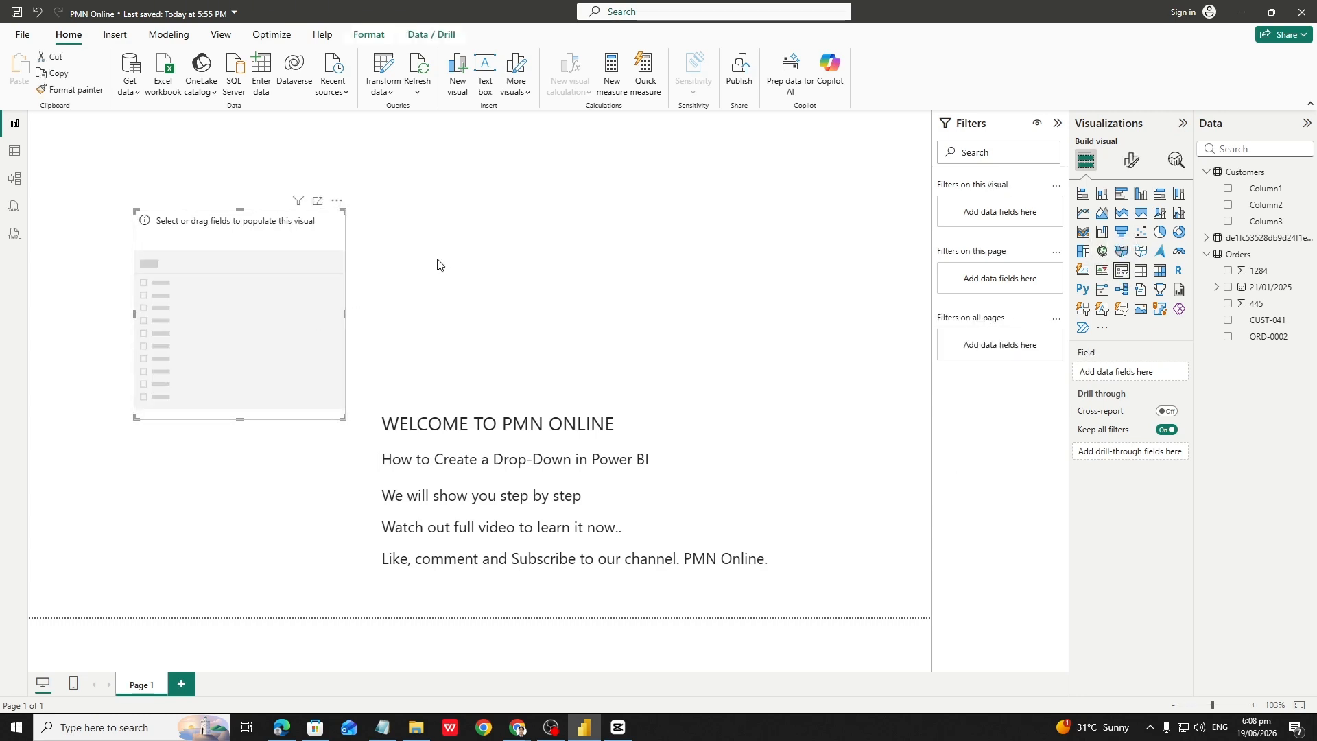
left_click_drag(267, 218, 501, 157)
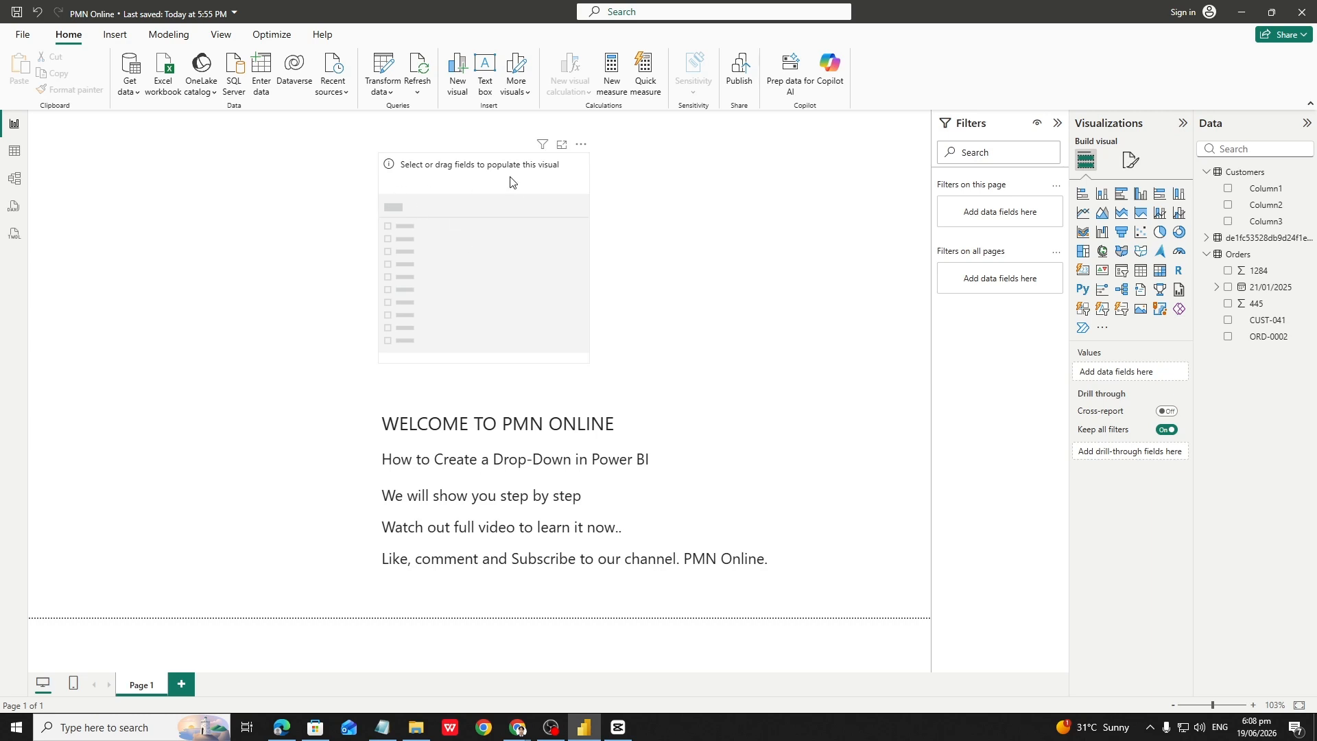
left_click_drag(484, 156, 203, 189)
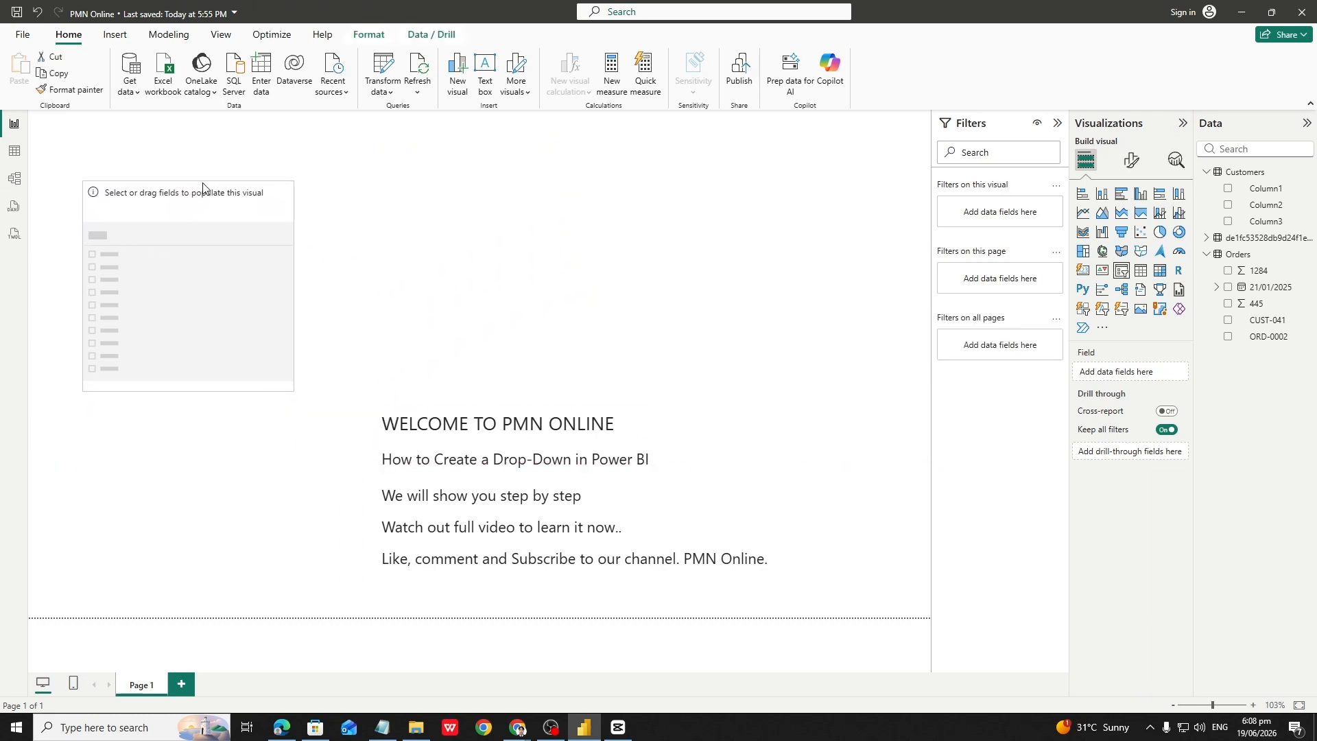
left_click(484, 207)
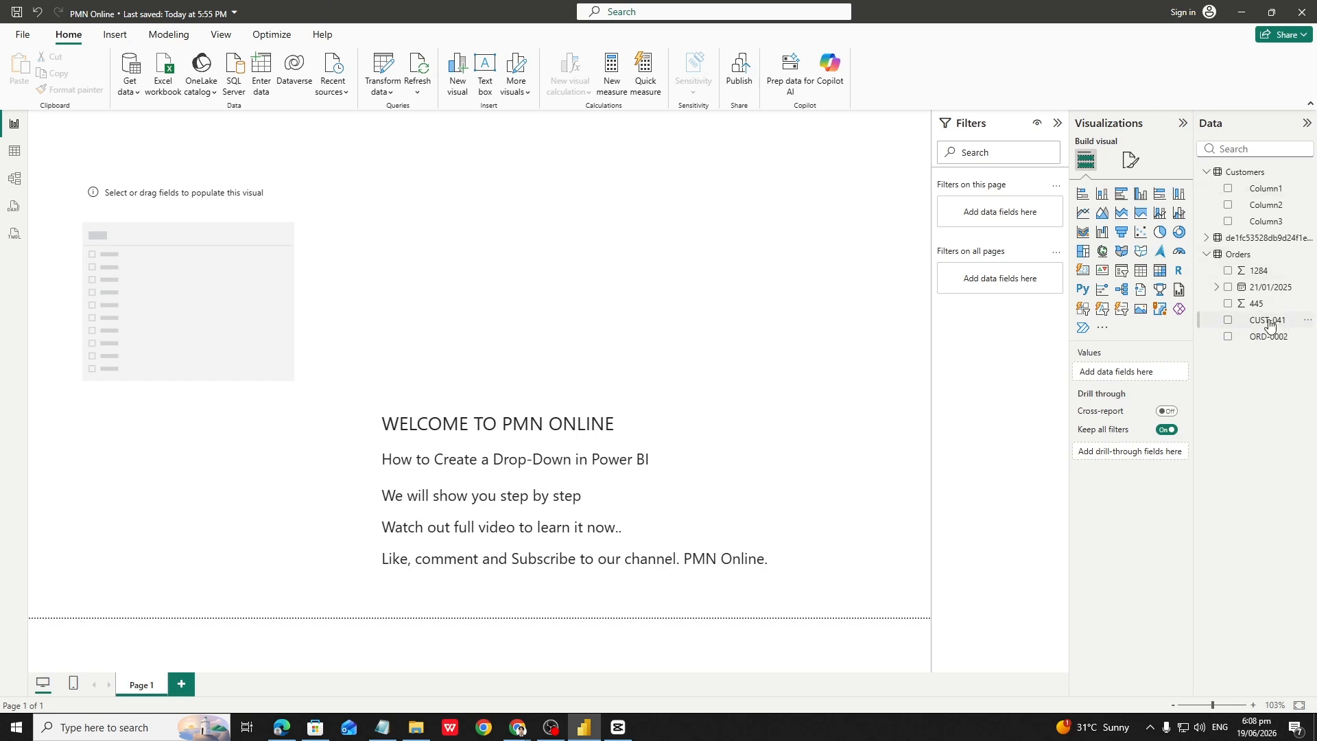
- Add the 21/01/2025 field from the Orders table as a filter on the empty slicer visual
mouse_move(1270, 323)
left_mouse_down()
mouse_move(1137, 320)
mouse_move(1269, 323)
left_mouse_up()
left_click(276, 261)
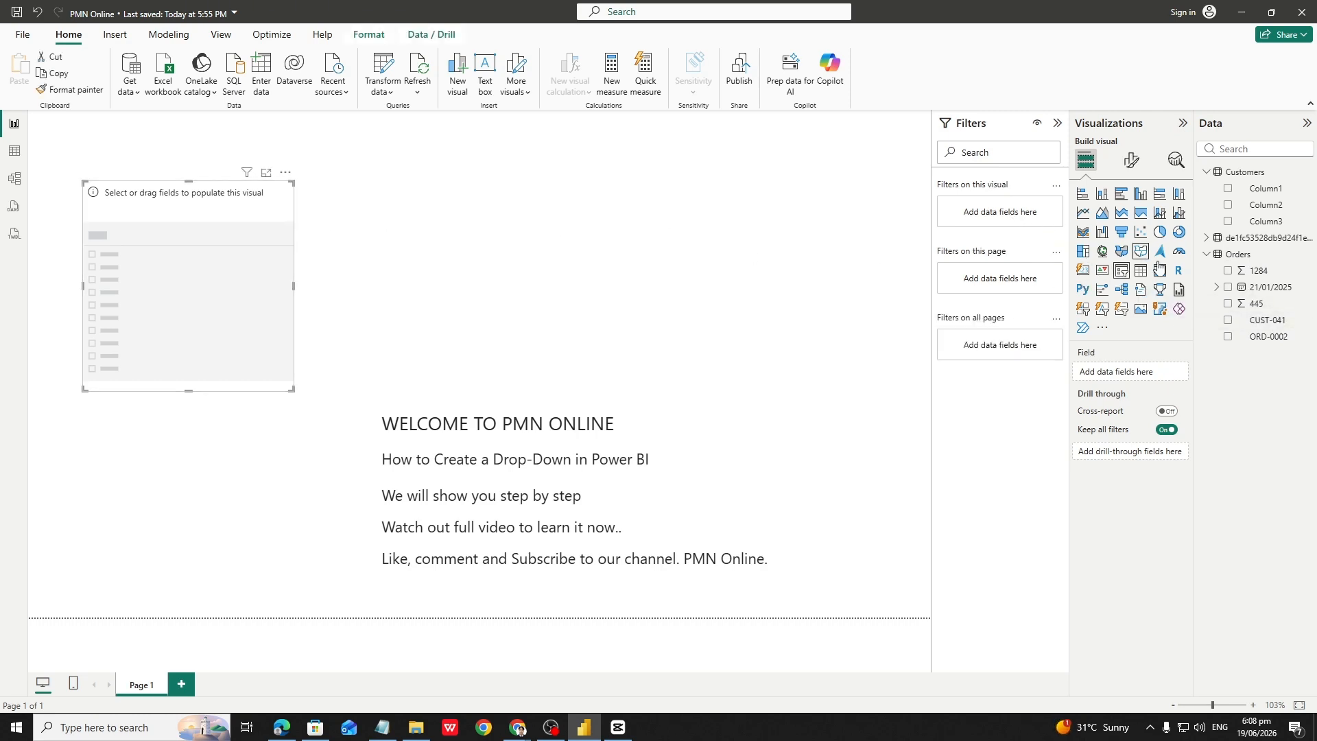
left_click_drag(1259, 288, 1009, 214)
left_click(1011, 214)
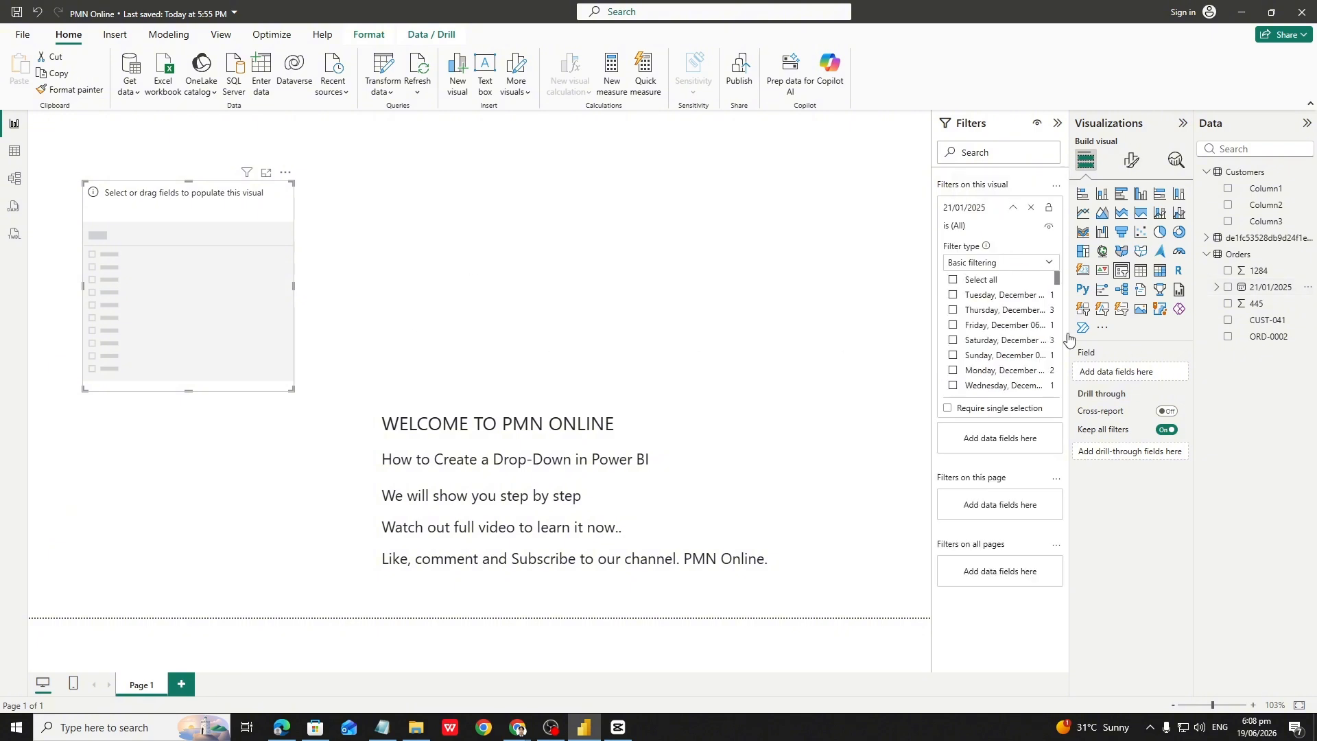
- Populate the slicer with the customer number field from the Orders table and place it directly above the welcome text
left_click_drag(1254, 321, 172, 287)
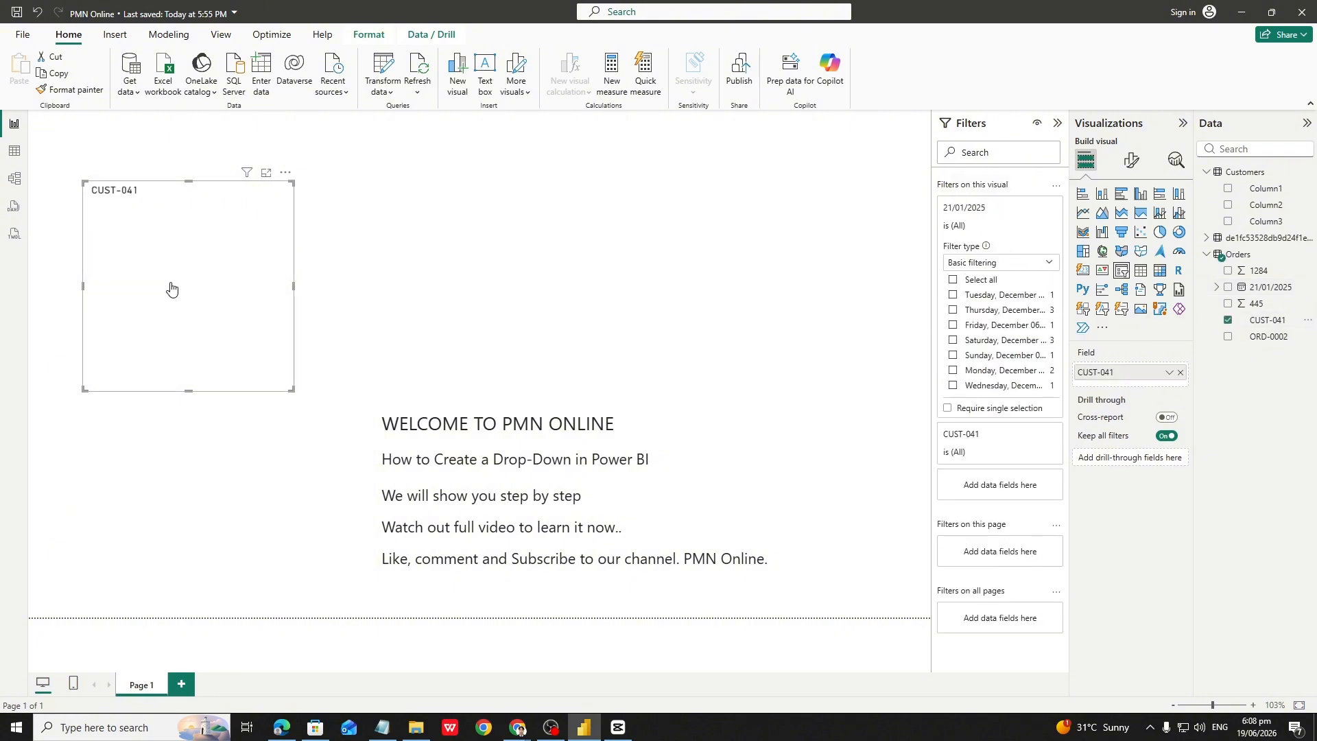
left_click_drag(187, 197, 547, 181)
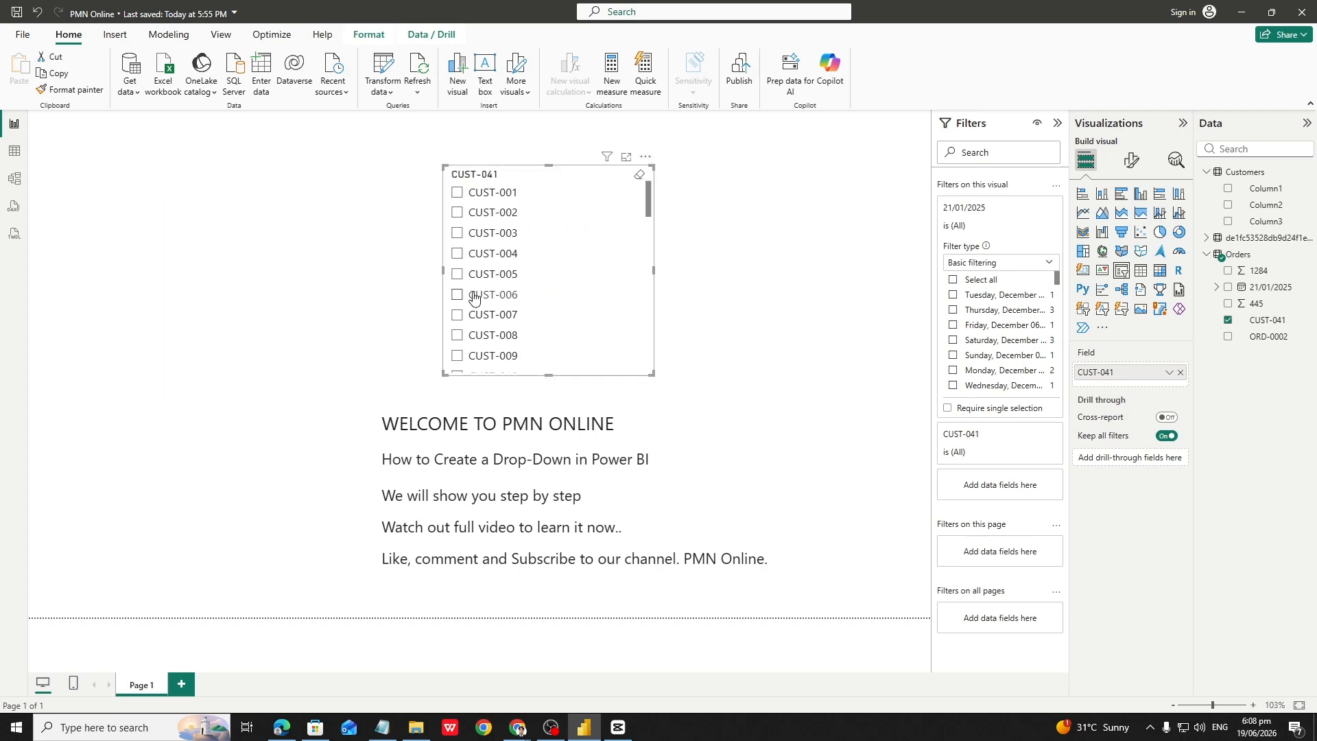
scroll(485, 299, "down", 1)
scroll(486, 298, "up", 1)
scroll(489, 296, "down", 3)
scroll(495, 292, "up", 3)
- Try different customer entries in the slicer's list, leaving the seventh entry selected
left_click(647, 157)
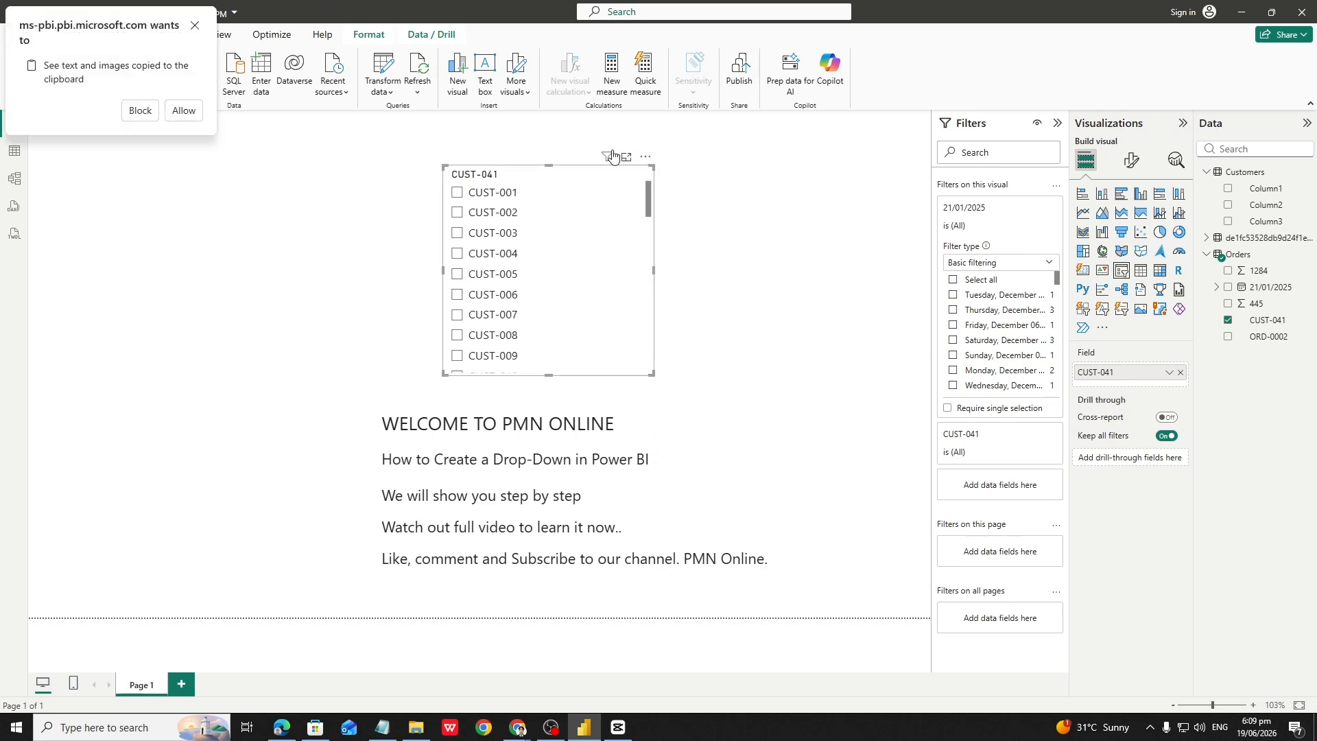
left_click(194, 26)
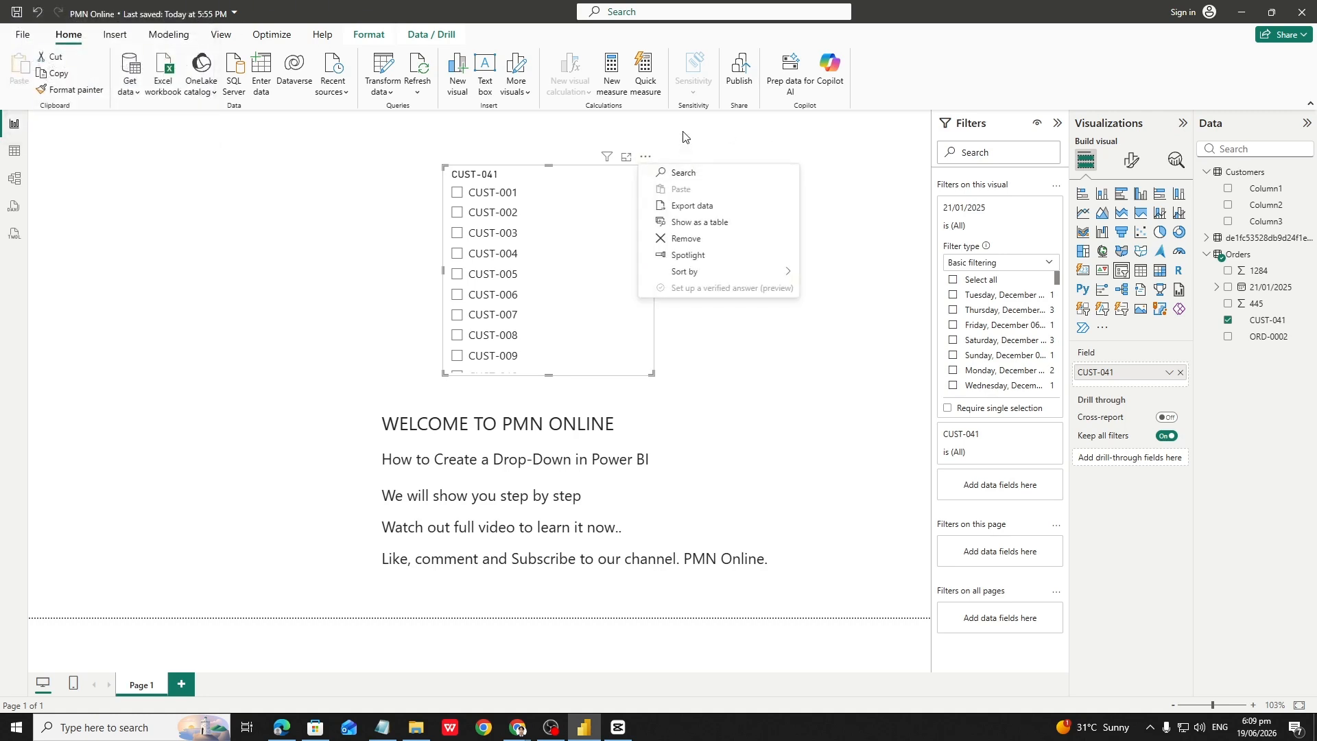
left_click(623, 318)
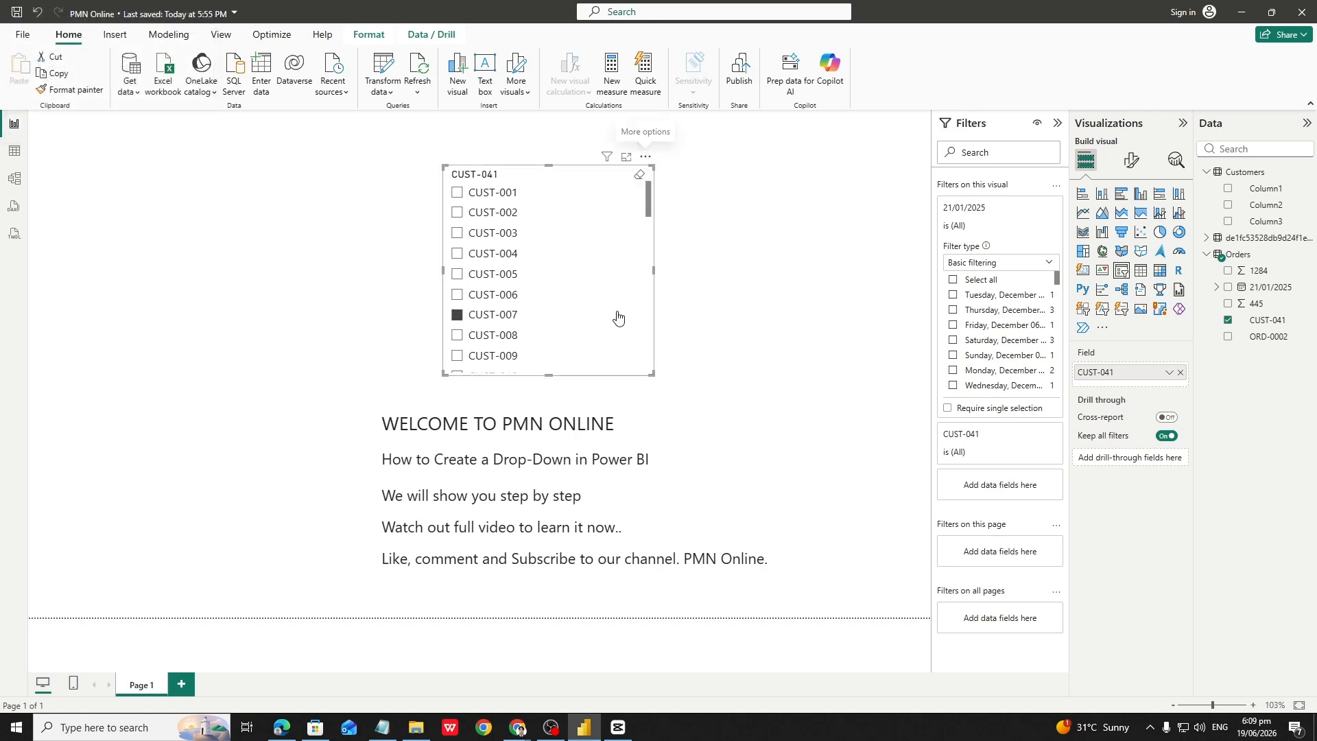
left_click(595, 236)
left_click(570, 189)
left_click(622, 314)
left_click(641, 336)
left_click(620, 255)
left_click(634, 320)
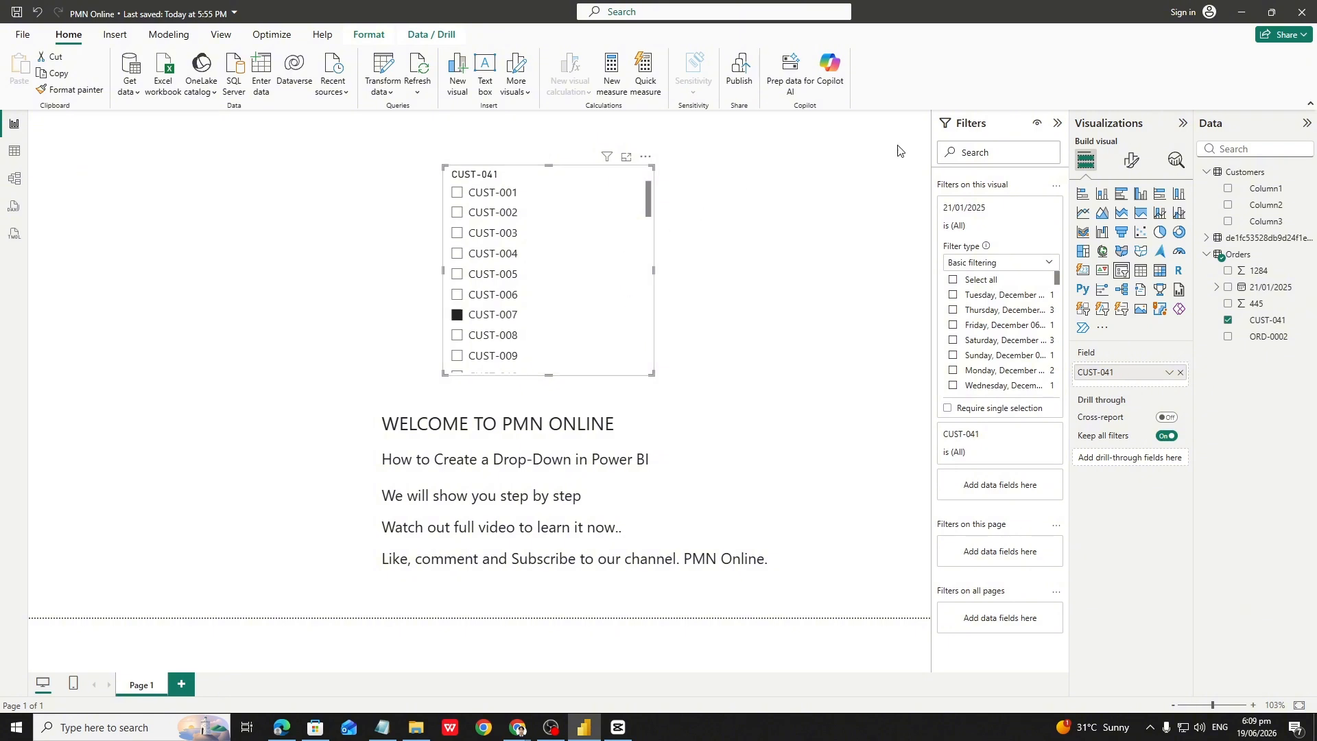
- Set the slicer's style to Dropdown in its formatting options
left_click(1133, 159)
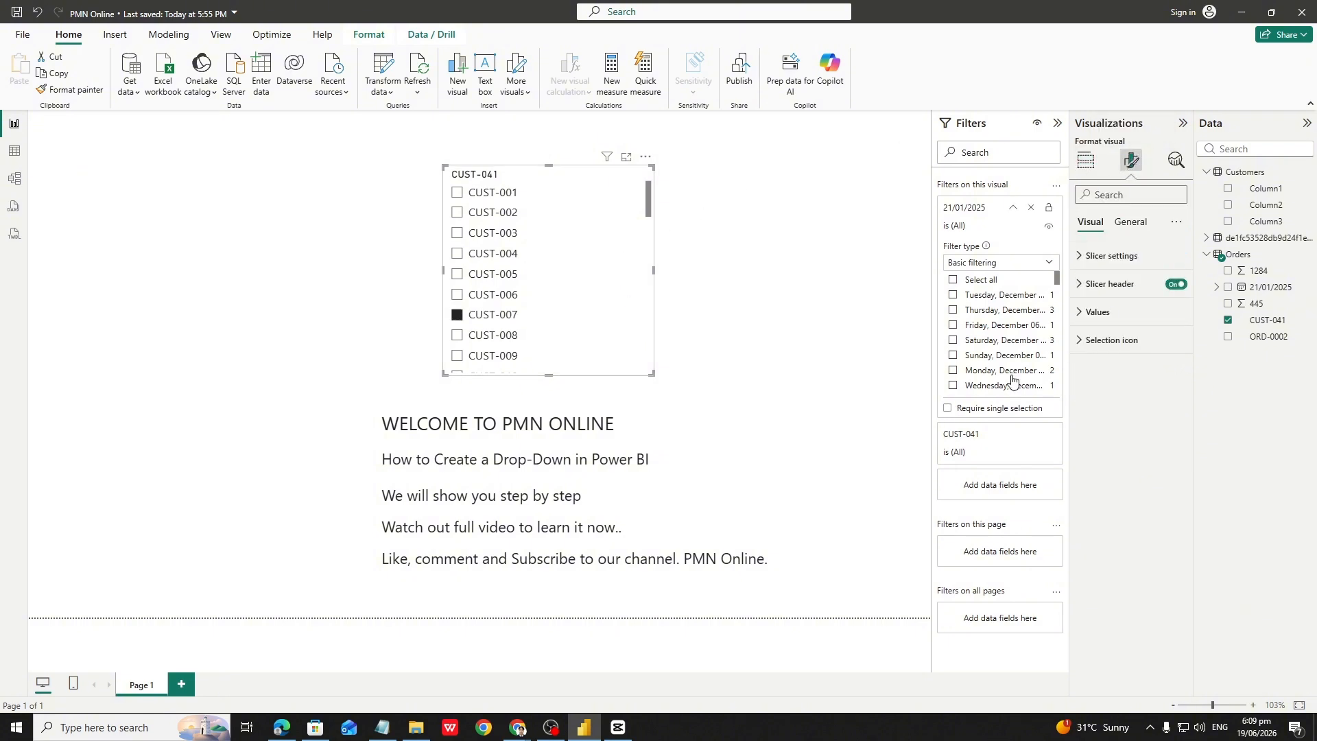
left_click(1088, 256)
left_click(1119, 325)
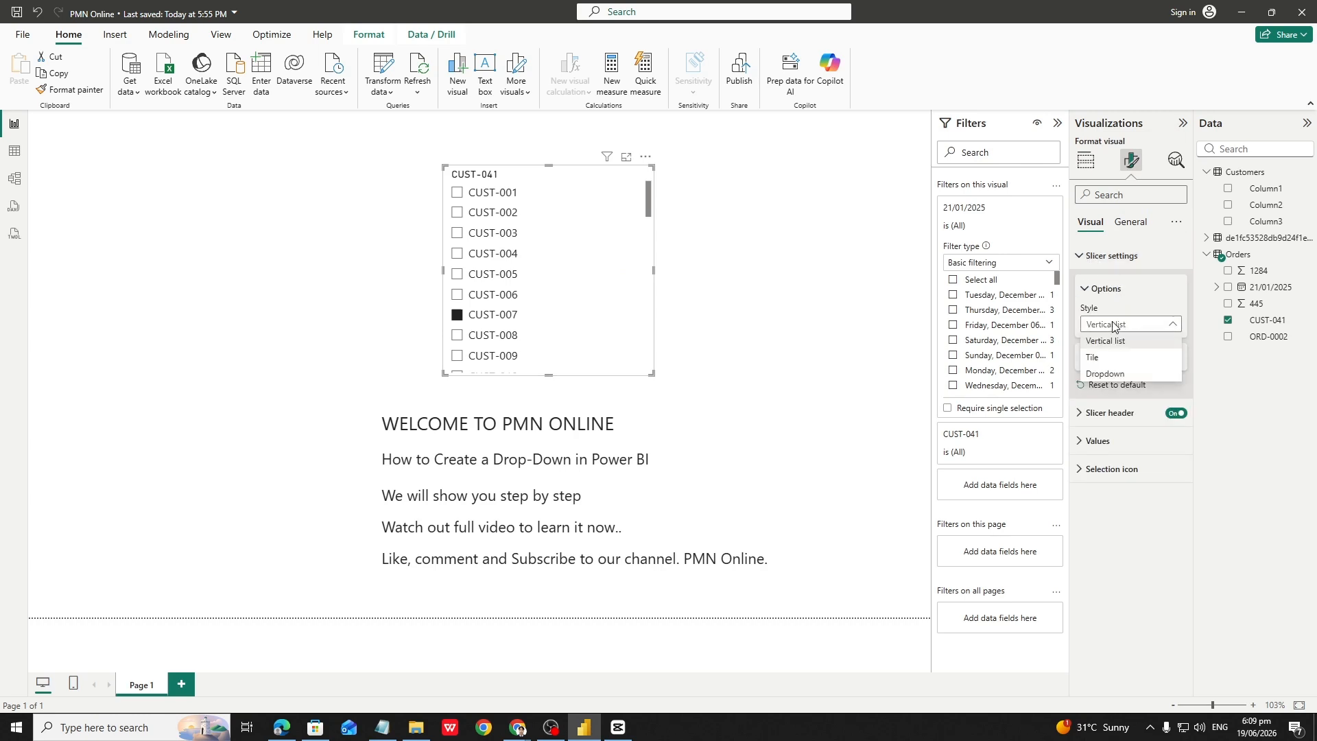
left_click(1118, 328)
left_click(1112, 358)
left_click(1113, 357)
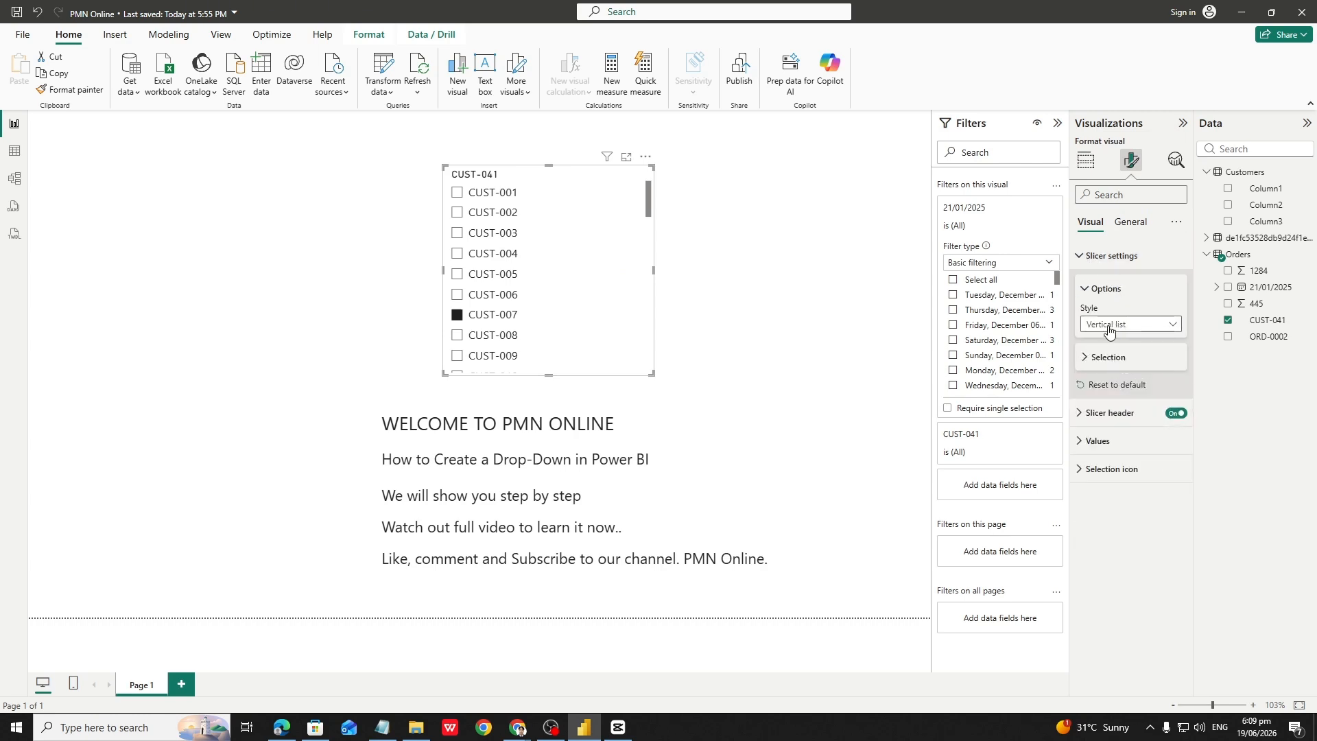
left_click(1130, 325)
left_click(1126, 374)
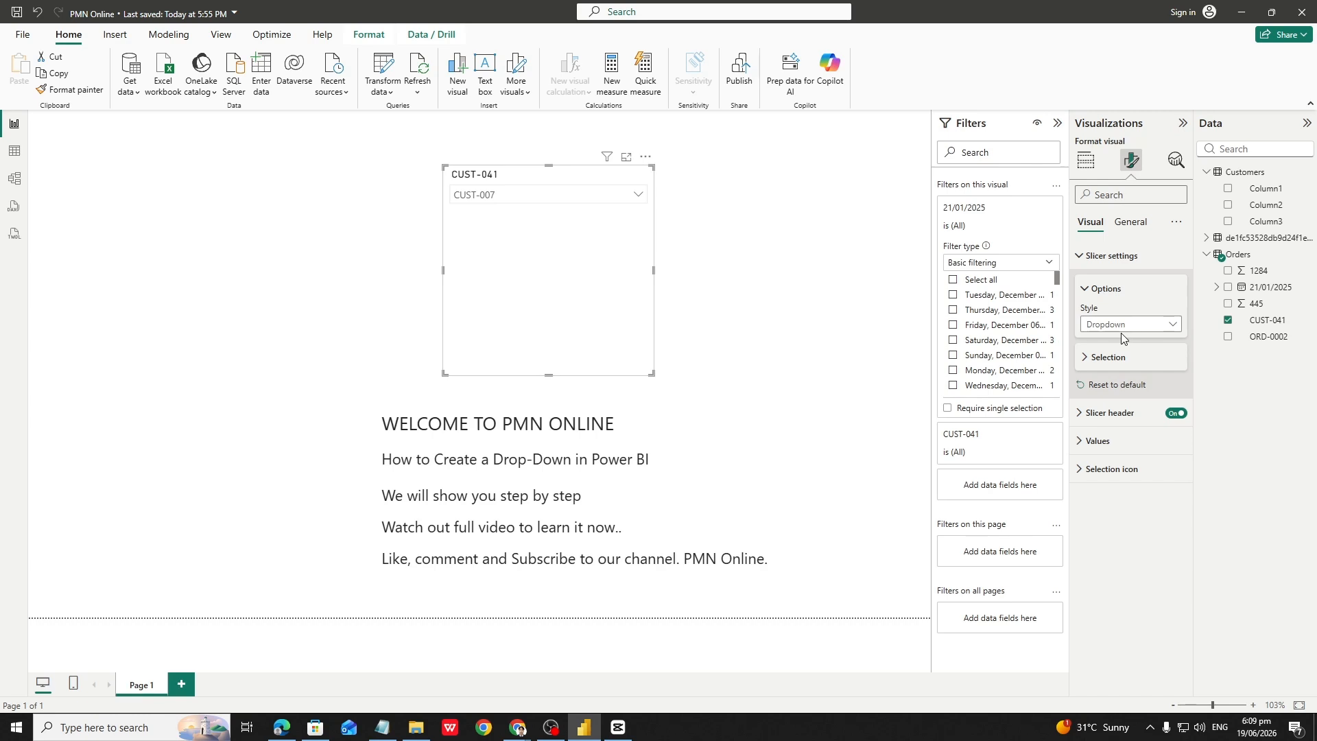
- Examine the slicer's dropdown list and its selection, header, values and selection icon formatting options
left_click(638, 195)
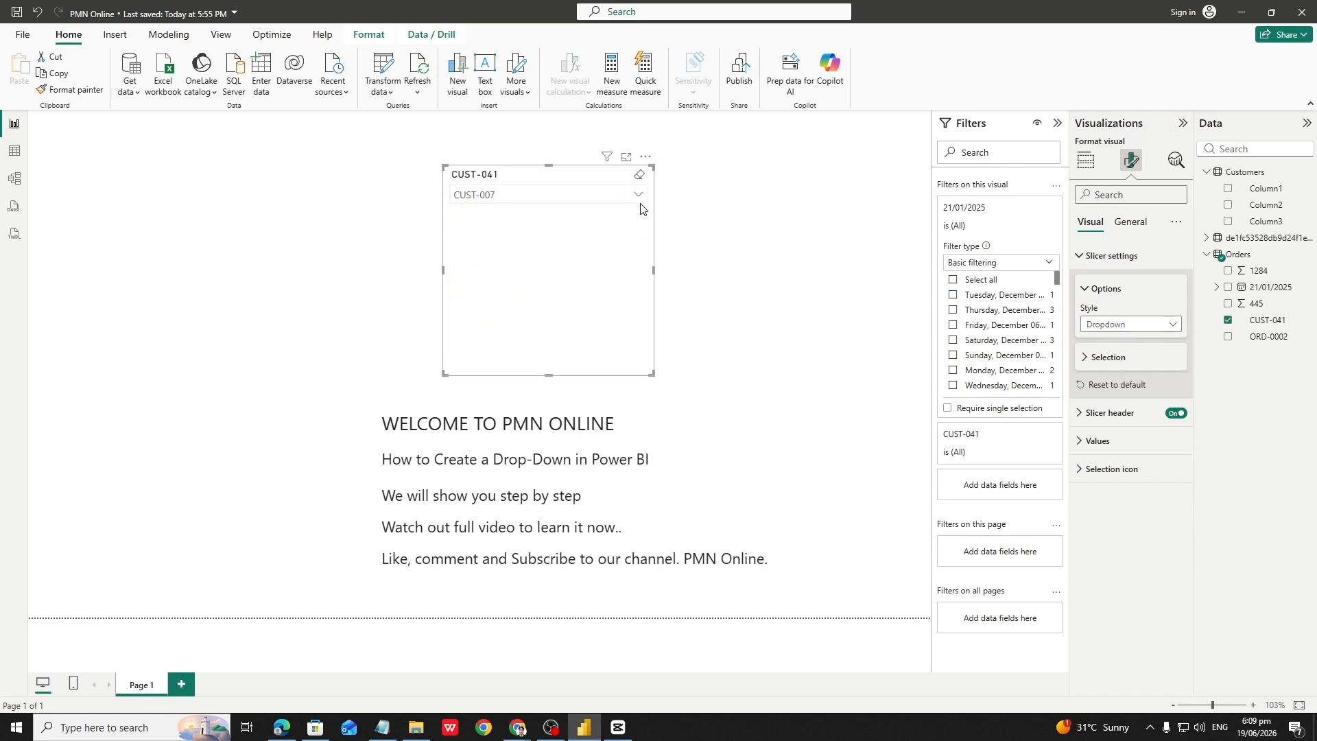
left_click(639, 195)
left_click(1119, 358)
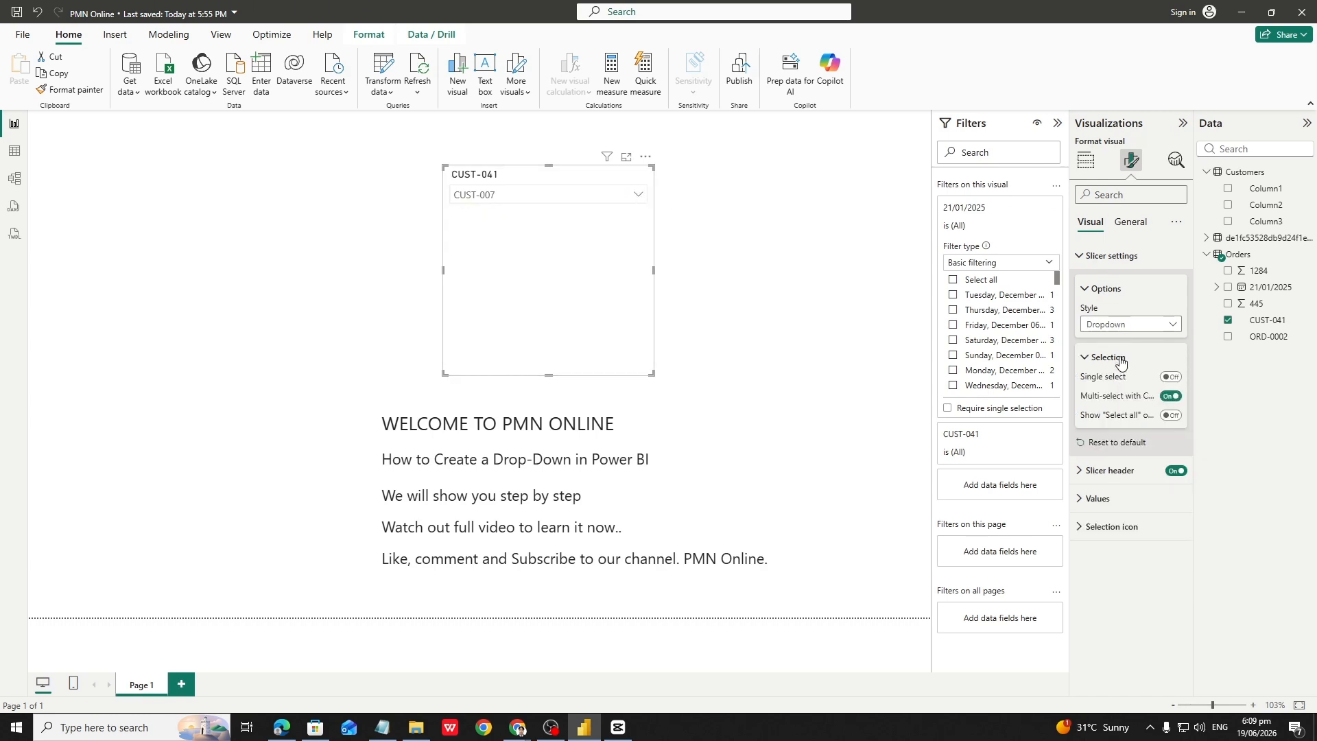
left_click(1112, 353)
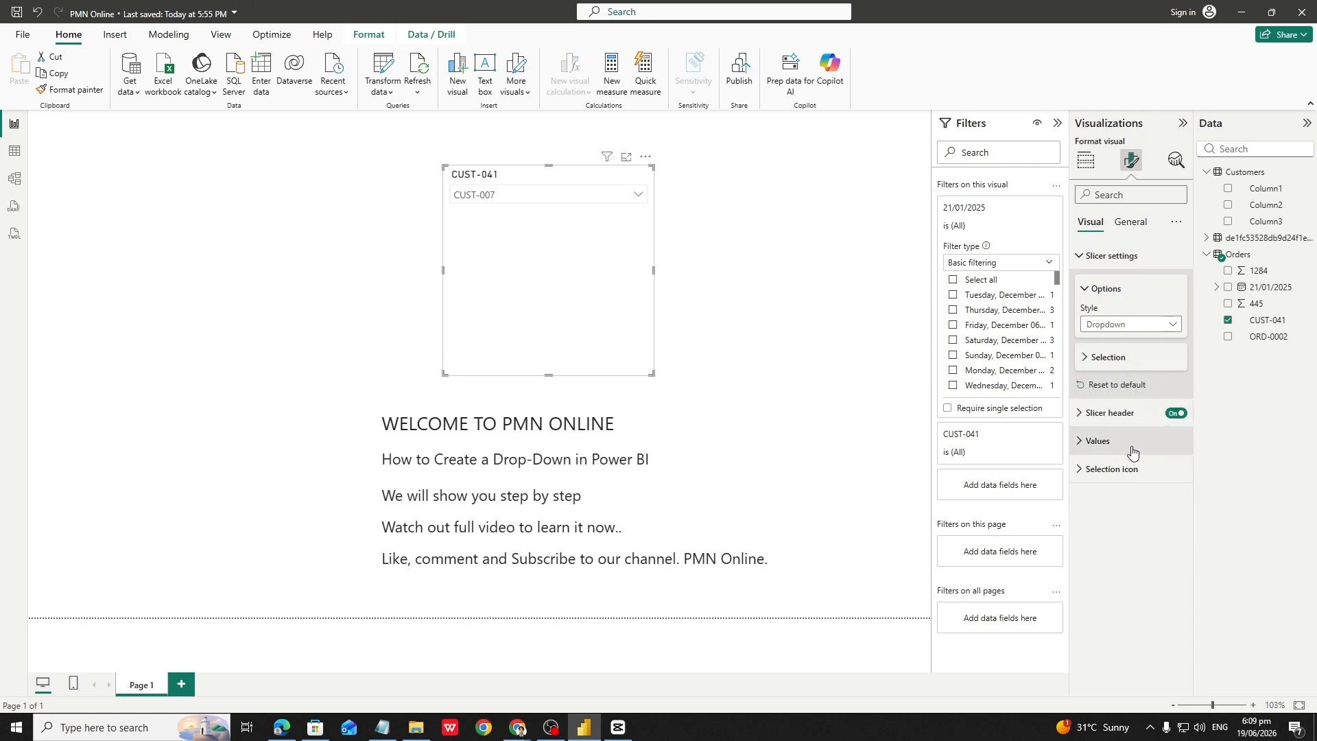
left_click(1079, 418)
left_click(1080, 419)
left_click(1083, 440)
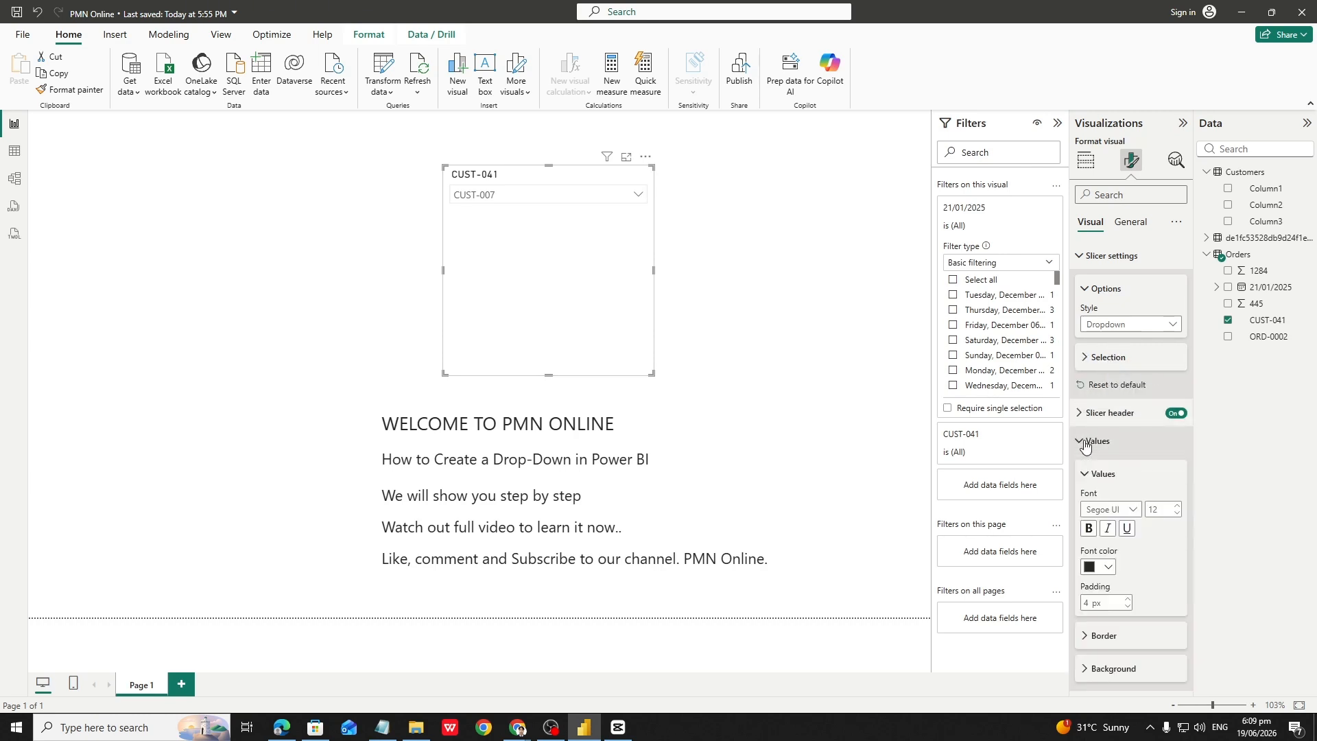
left_click(1083, 442)
left_click(1084, 468)
left_click(1084, 468)
left_click(1089, 357)
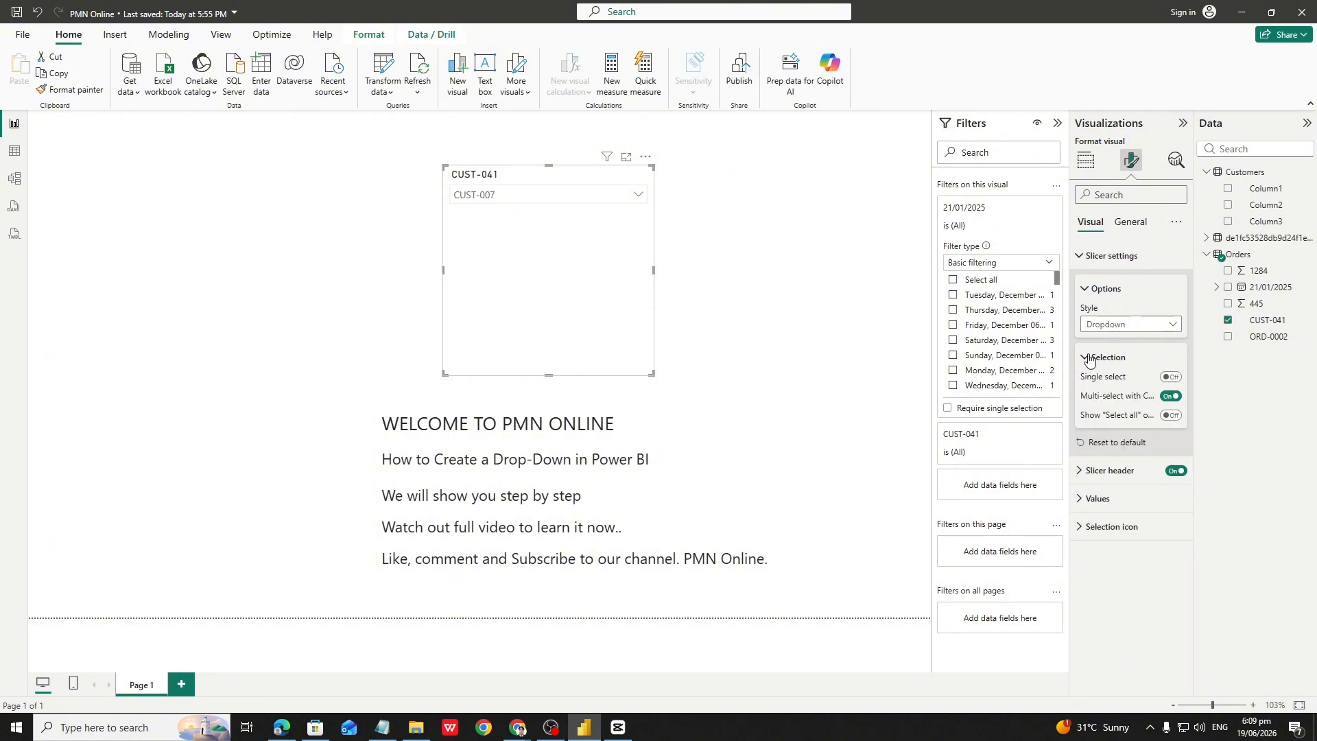
left_click(1088, 357)
left_click(1089, 357)
left_click(1089, 357)
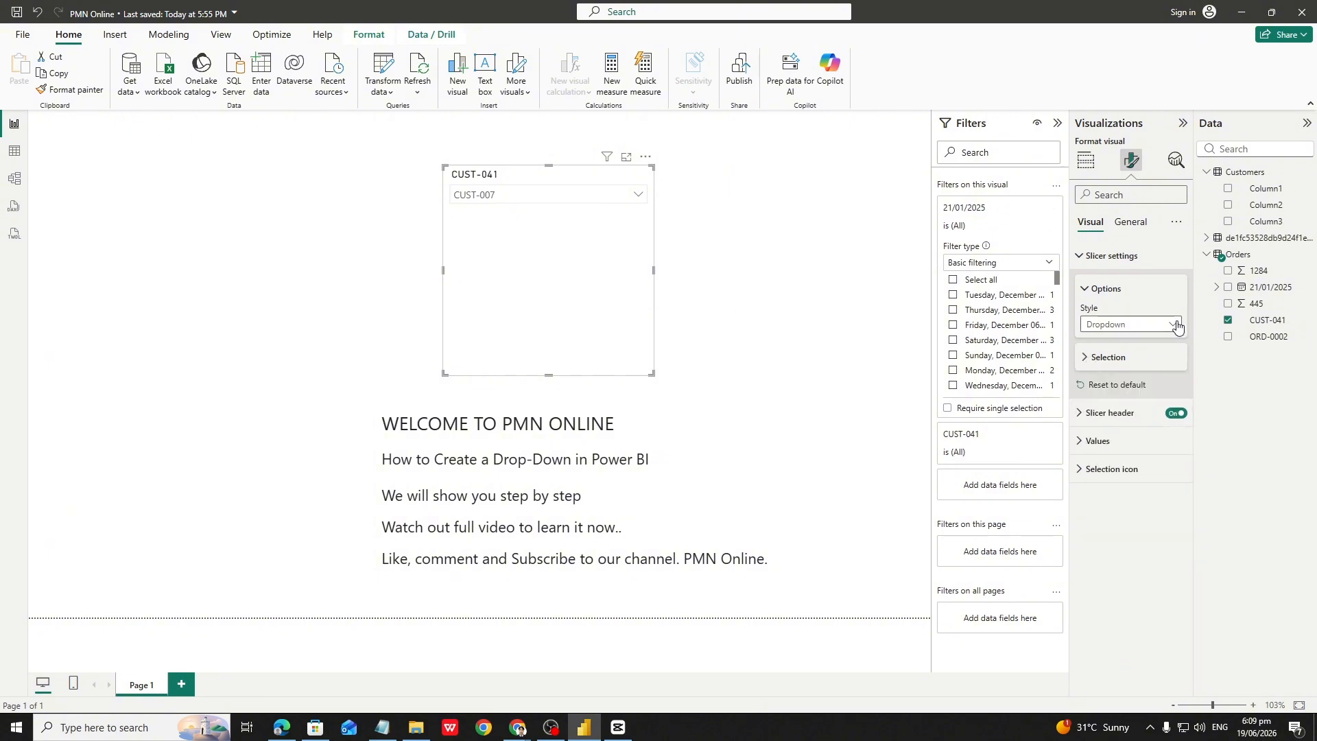
- Switch the slicer's style to Tile and back to Vertical list for comparison
left_click(1124, 325)
left_click(1127, 357)
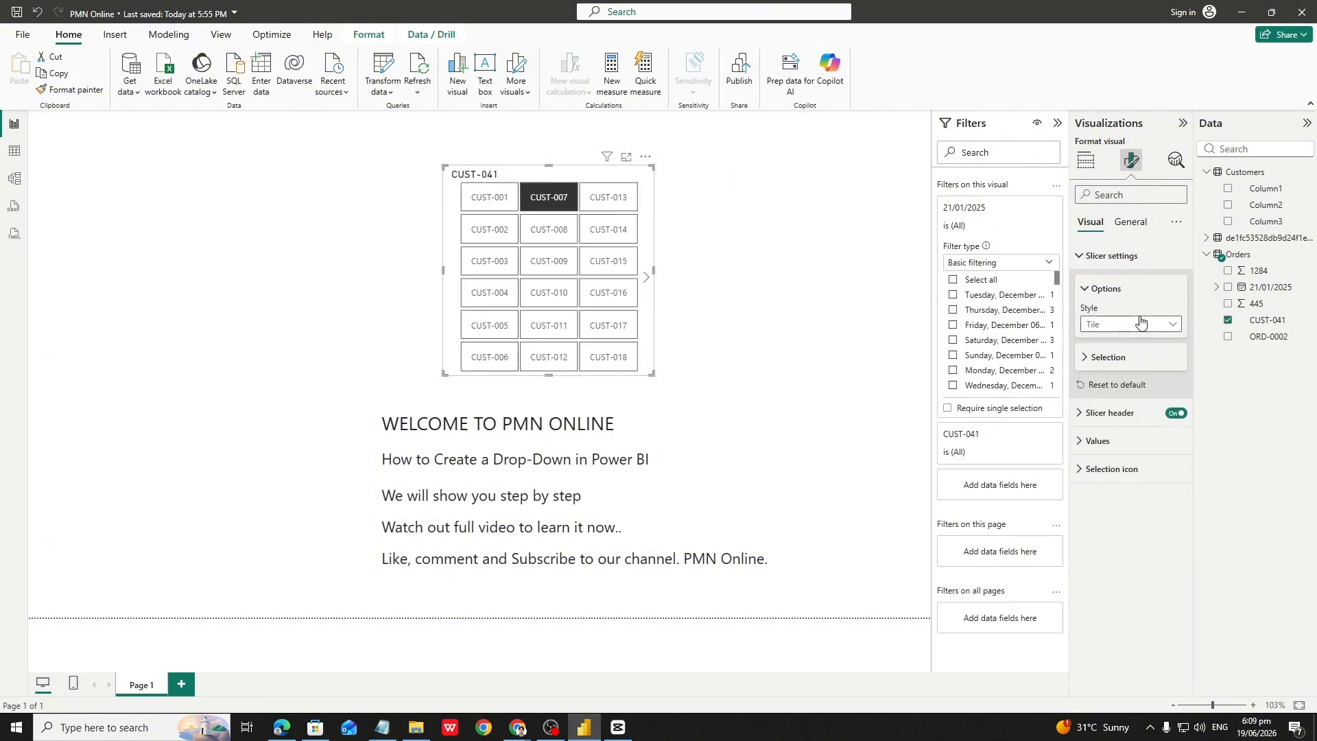
left_click(1130, 325)
left_click(1131, 341)
left_click(1138, 325)
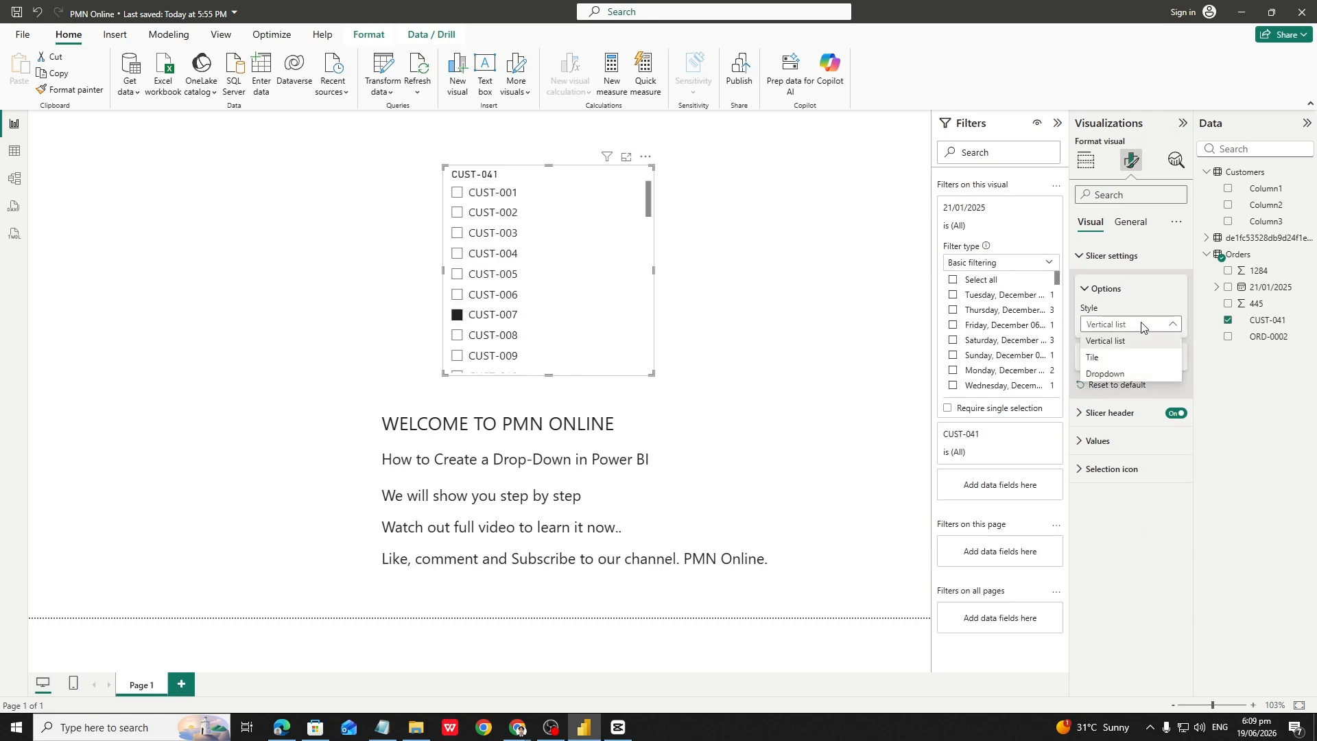
left_click(1128, 325)
left_click(779, 319)
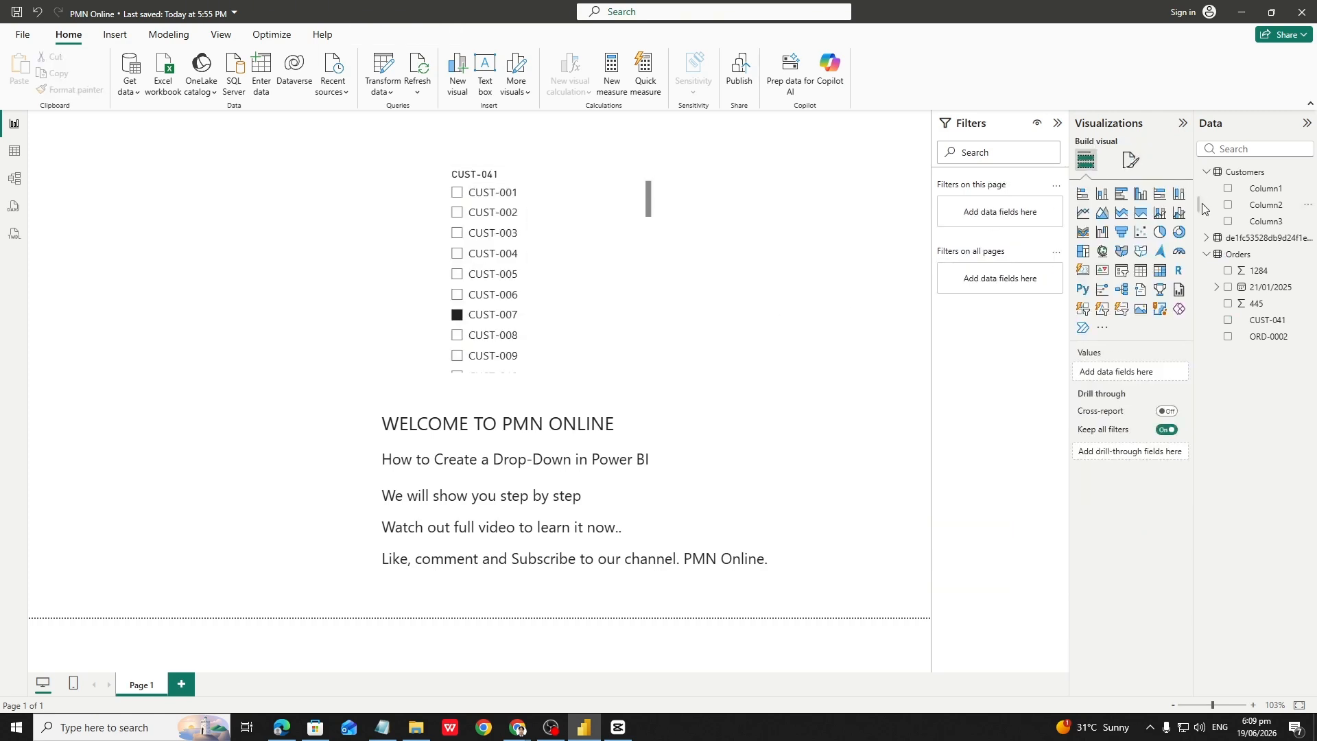
- Select the third customer entry in the slicer and set the slicer's style to Dropdown
left_click(558, 236)
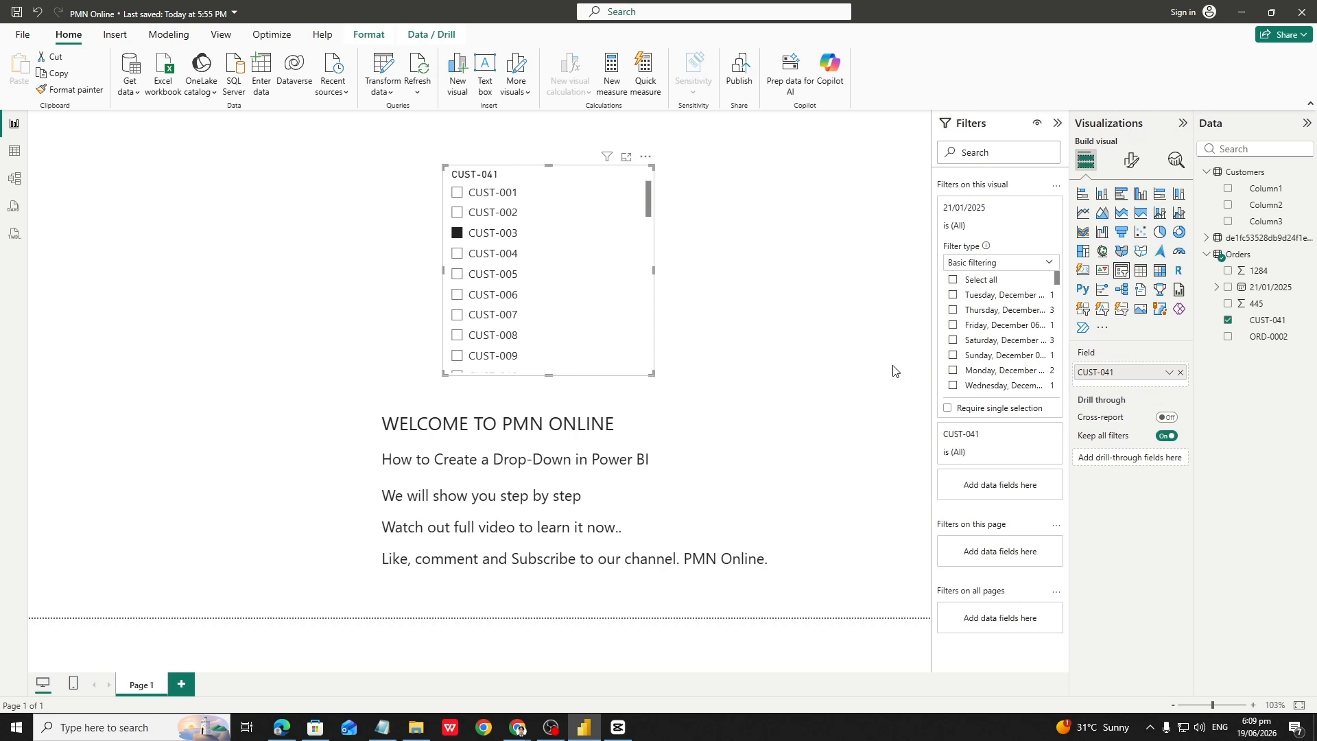
left_click(1132, 160)
left_click(1110, 255)
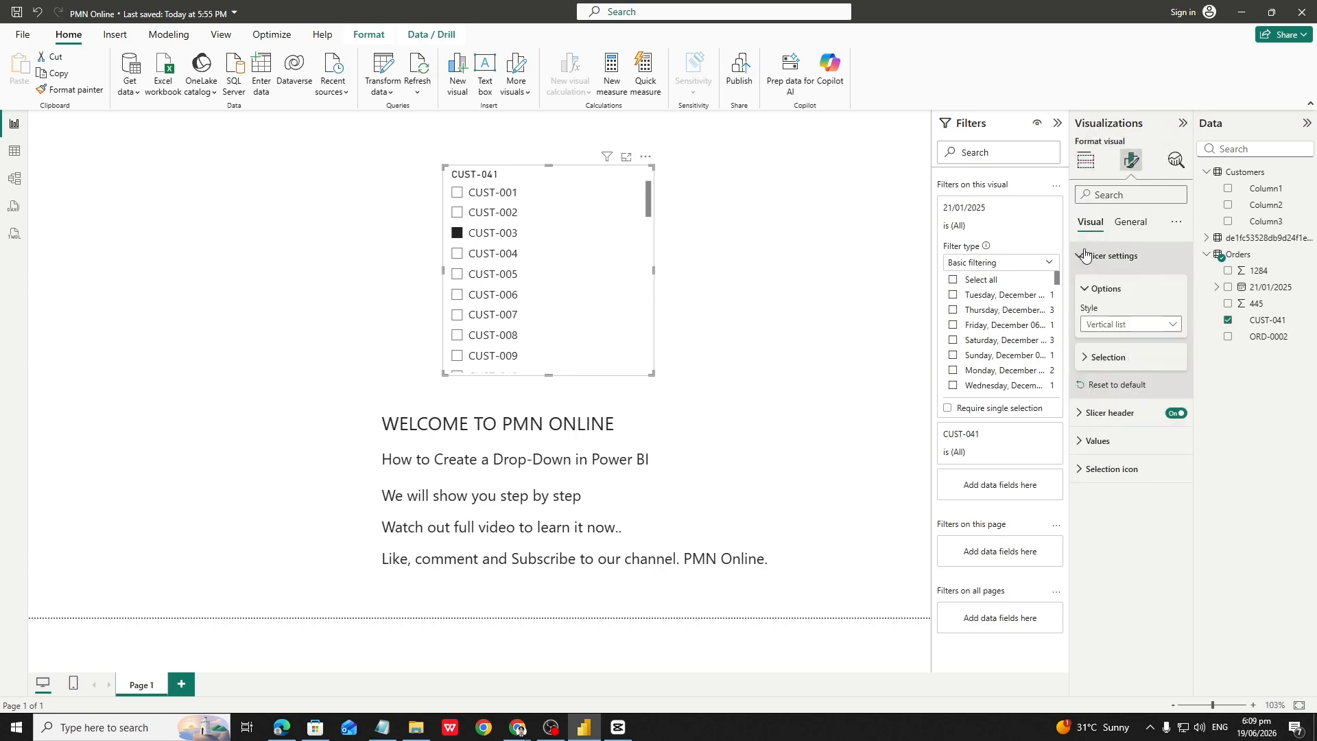
left_click(1126, 325)
left_click(1121, 375)
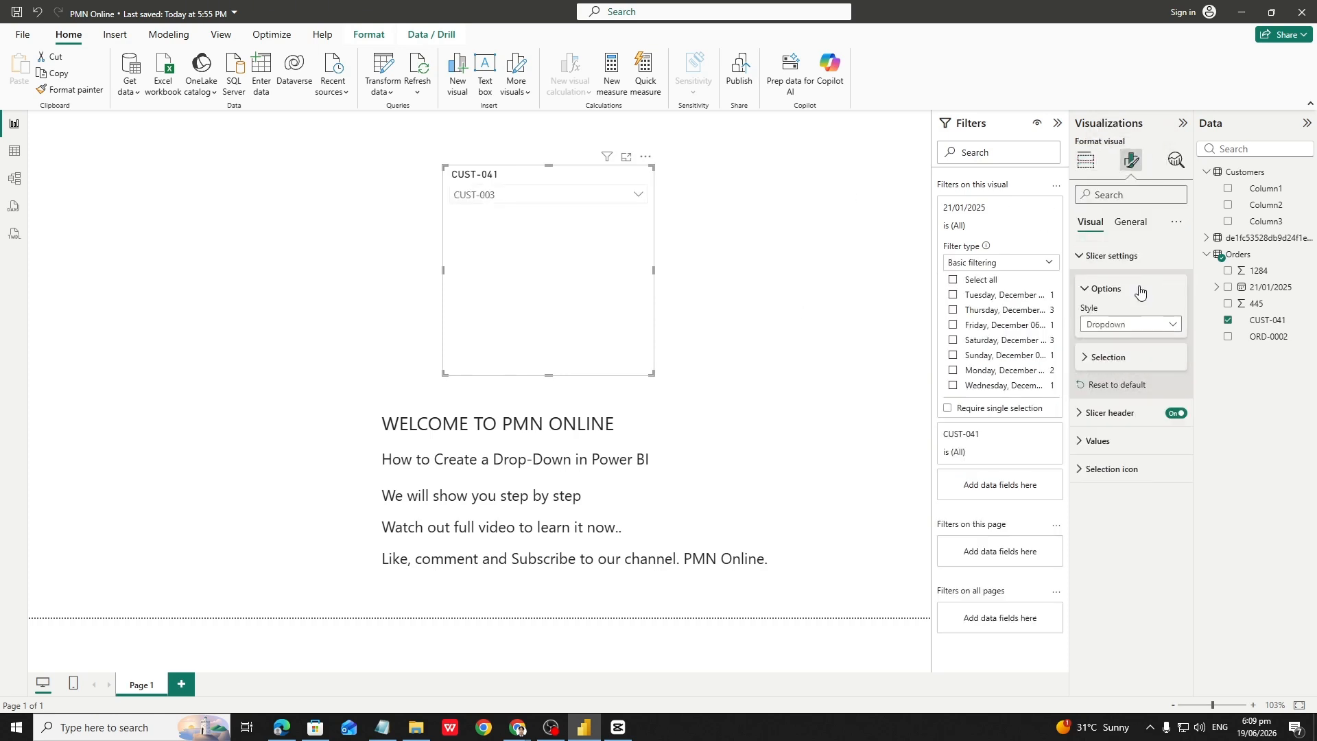
- Examine the slicer's dropdown list by expanding and collapsing it, both with the visual selected and deselected
left_click(637, 195)
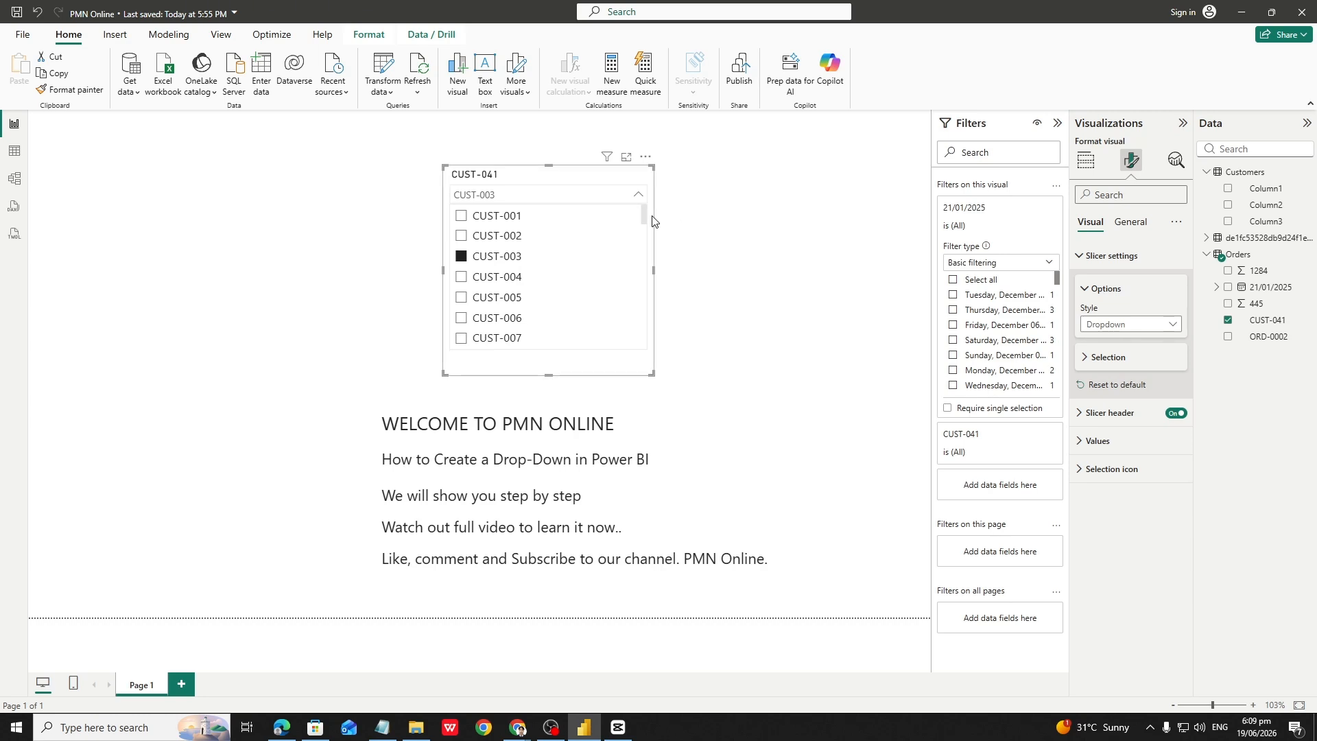
left_click(744, 271)
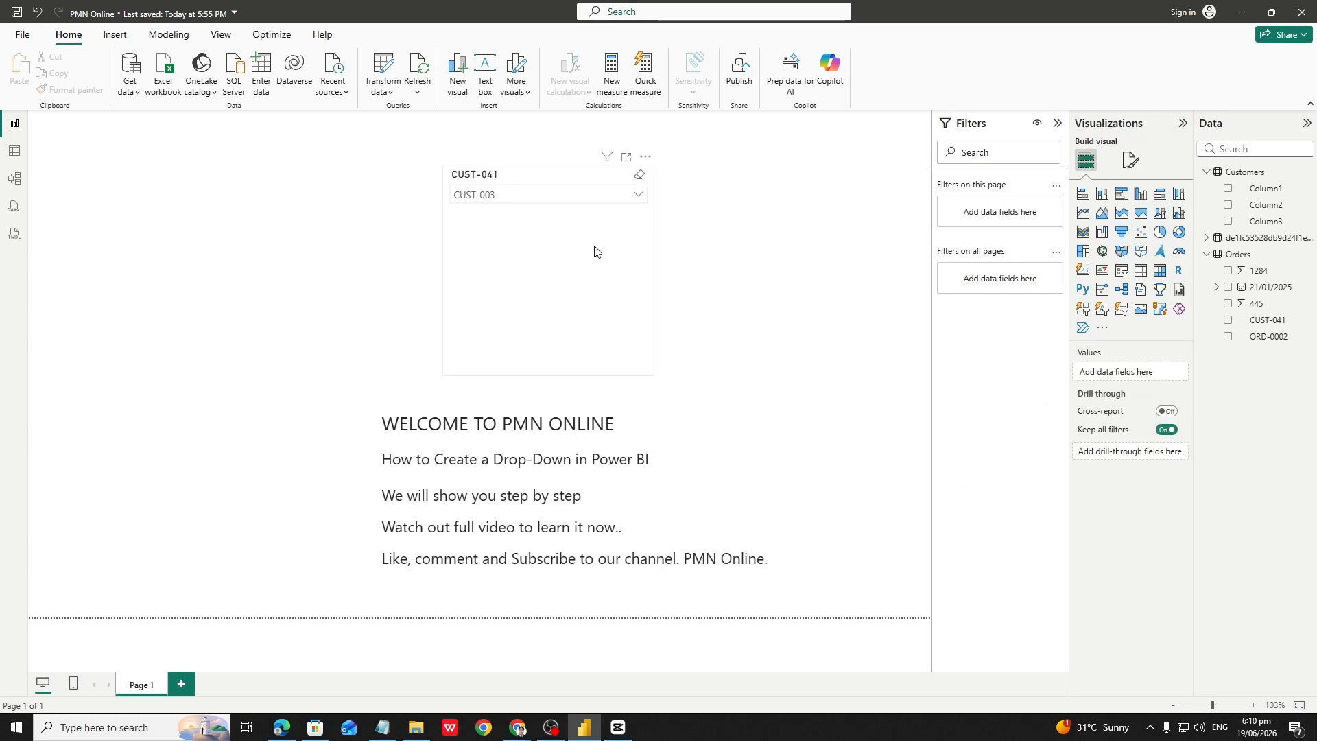
left_click(637, 200)
left_click(637, 200)
left_click(637, 201)
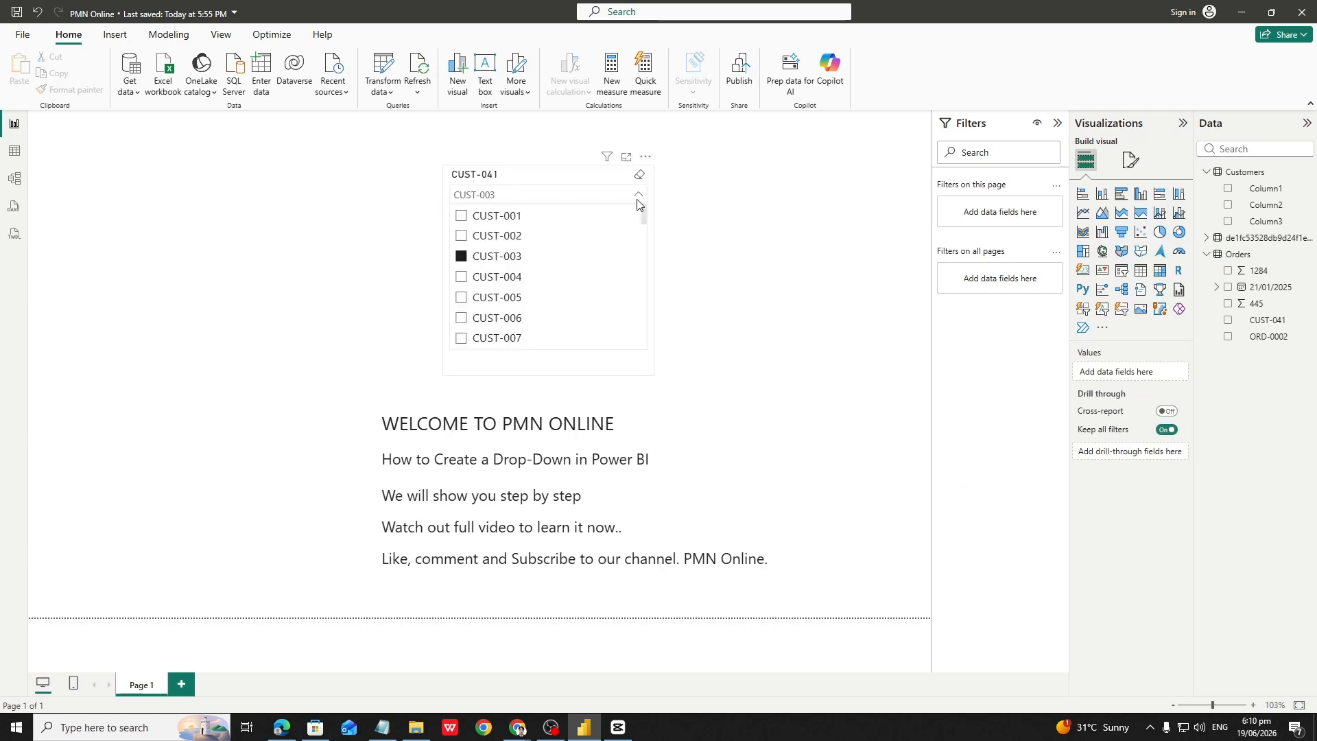
left_click(637, 201)
left_click(637, 199)
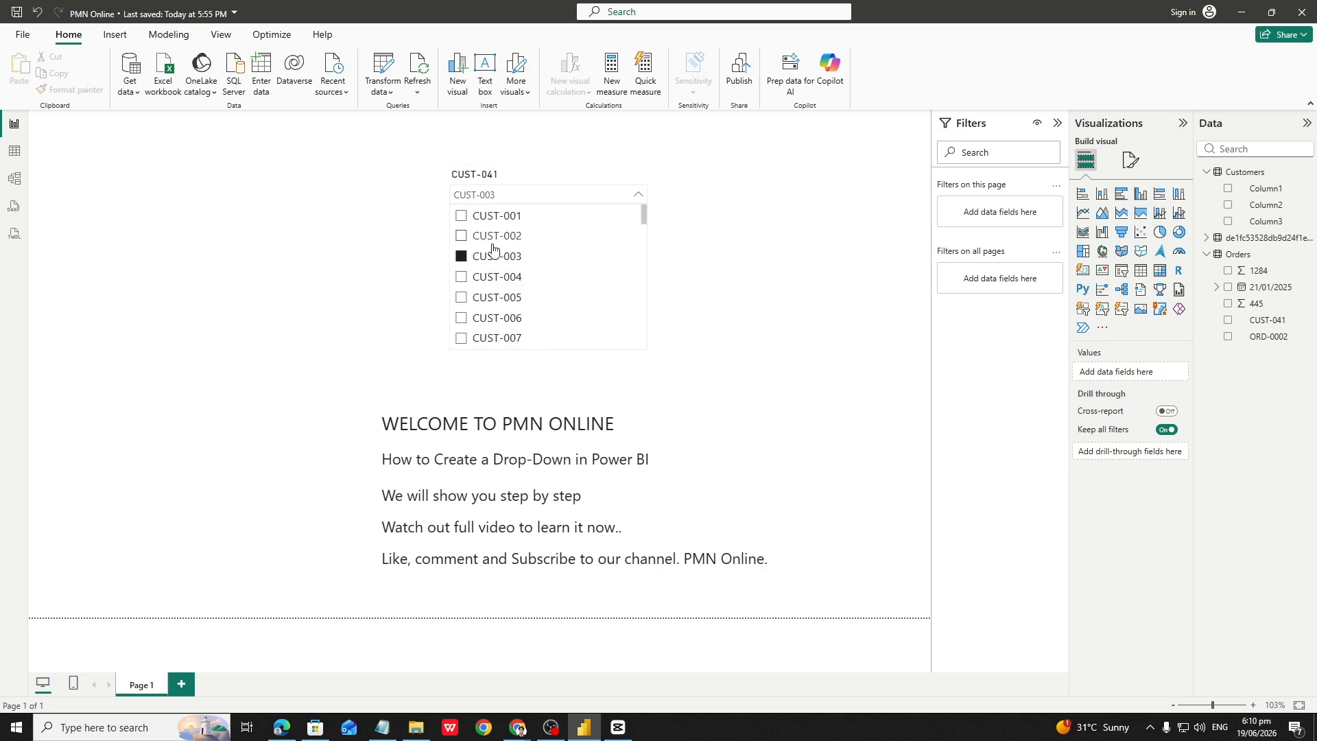
- Select the sixth and second customer entries in turn in the slicer and clear the selection
left_click(460, 318)
left_click(461, 236)
left_click(611, 244)
left_click(651, 351)
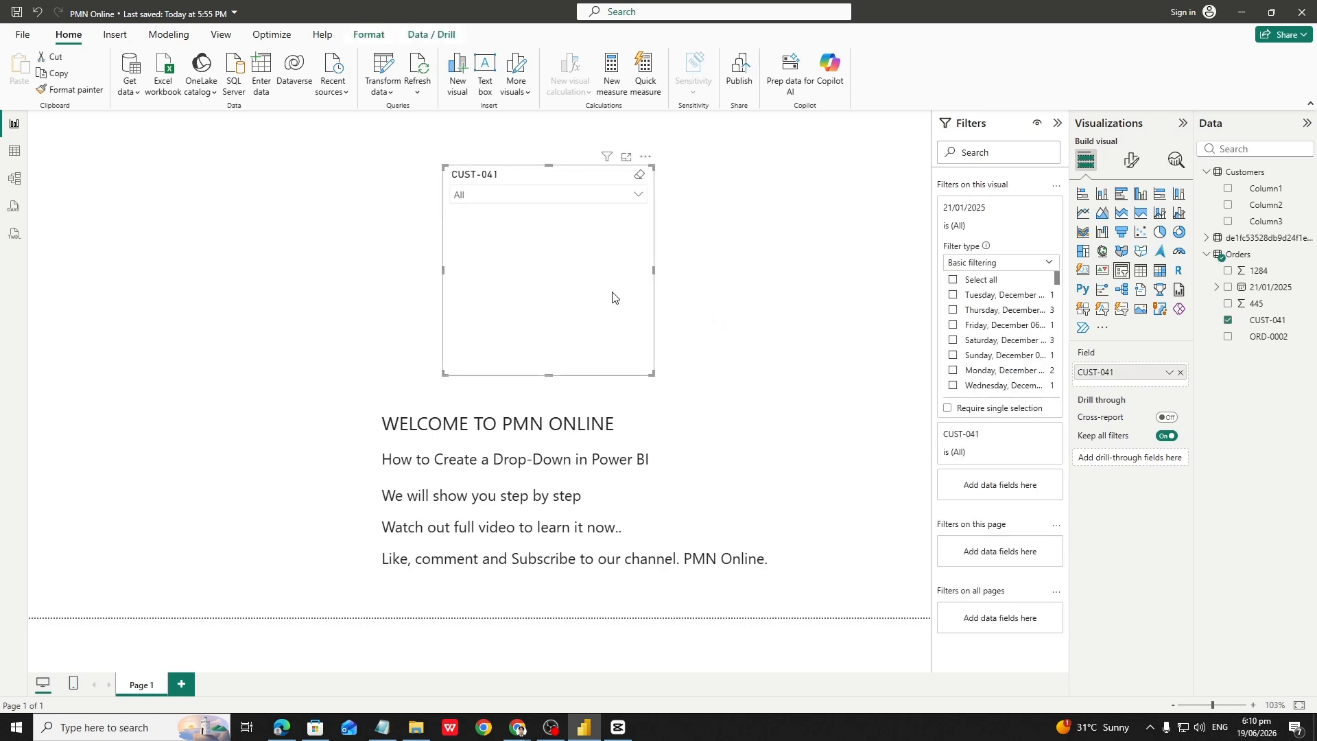
- Select the second customer entry in the slicer's dropdown, deselect the visual and expand the list again
left_click(538, 195)
left_click(538, 195)
left_click(538, 195)
left_click(521, 235)
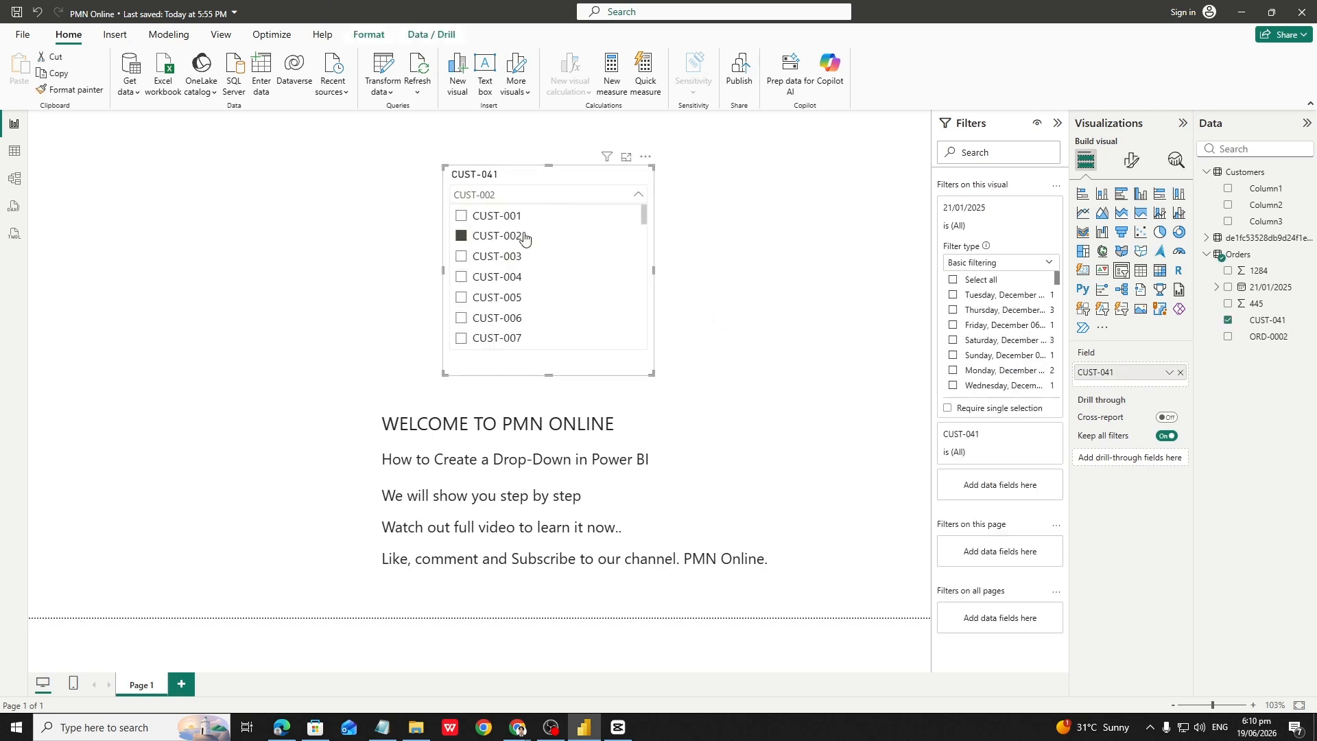
left_click(560, 197)
left_click(614, 202)
left_click(750, 264)
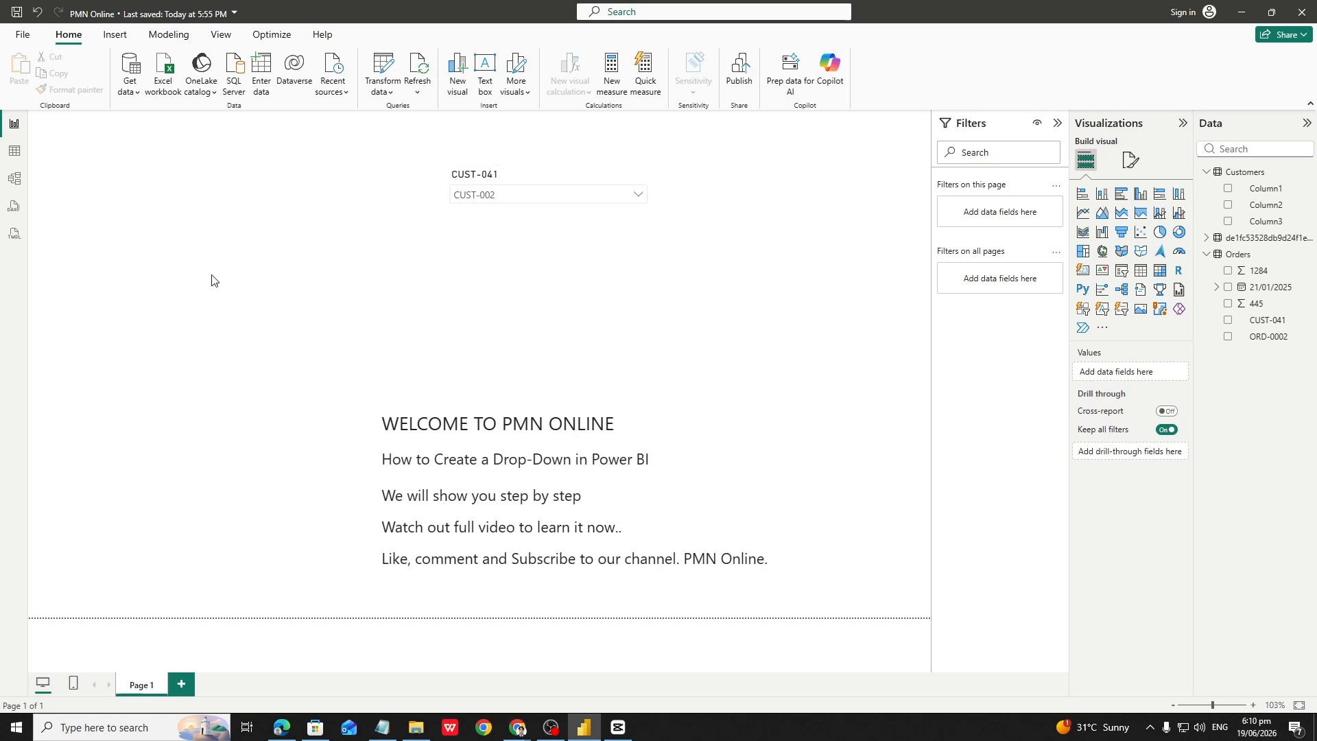
left_click(556, 195)
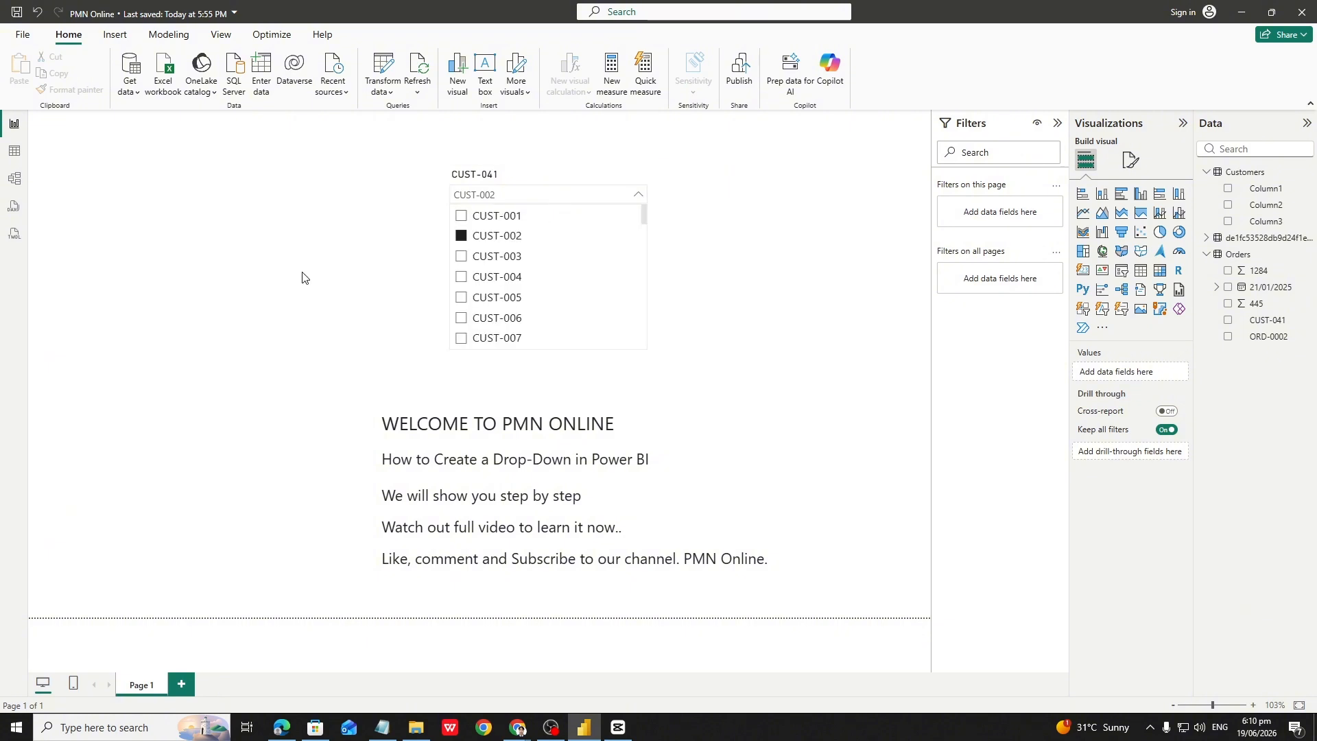